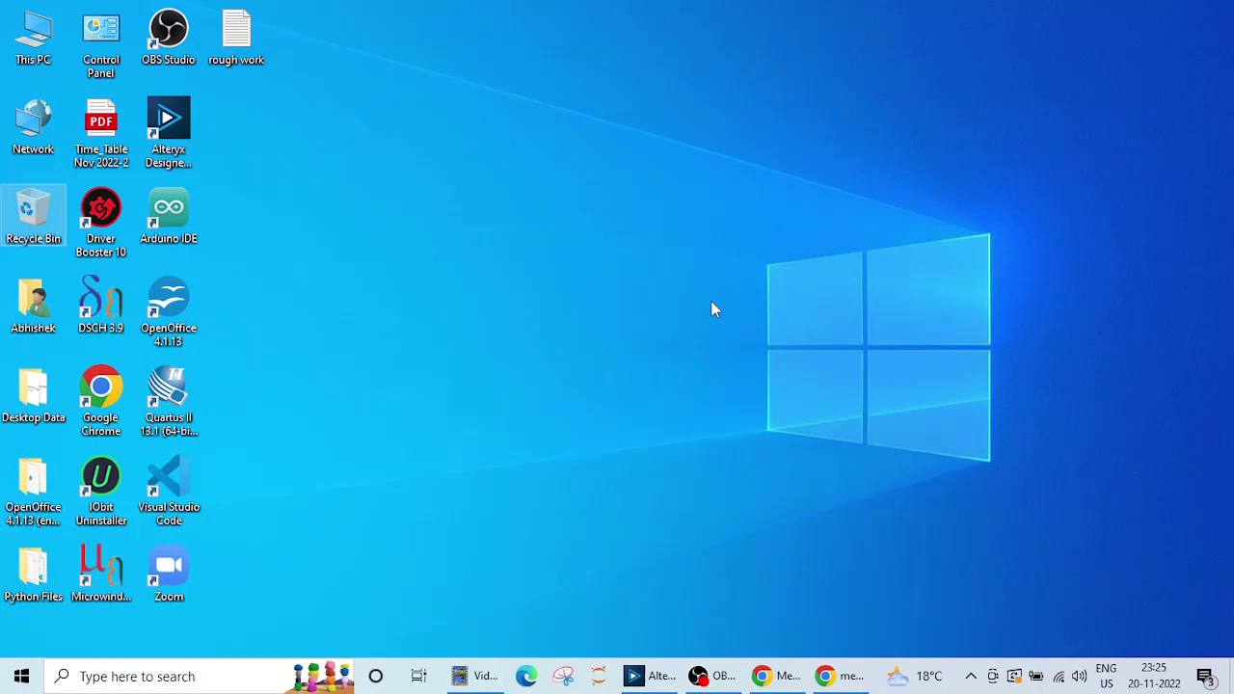
Restore the Alteryx Designer window showing the Advertising_Problem.yxmd workflow and its comment
{"action": "left_click", "coordinate": [644, 678]}
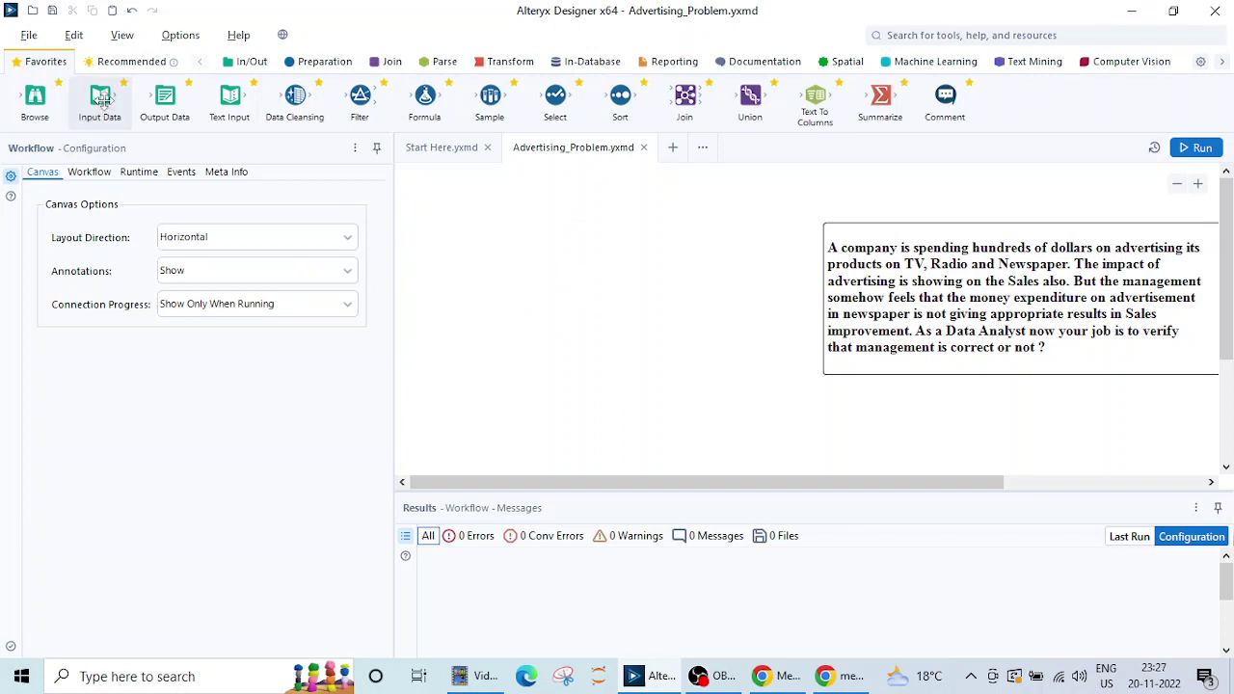
Add an Input Data tool reading the Advertising sheet of H:\Advertising.xlsx
{"action": "left_click_drag", "start_coordinate": [102, 99], "coordinate": [448, 304]}
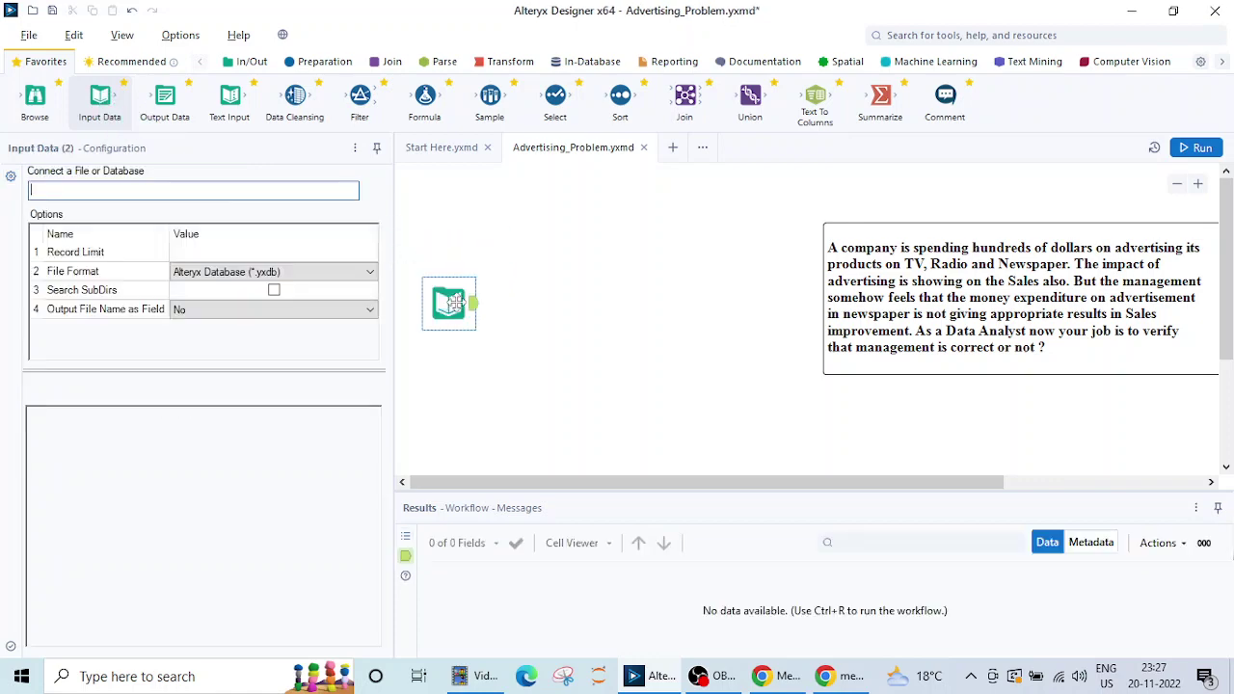
{"action": "left_click", "coordinate": [371, 190]}
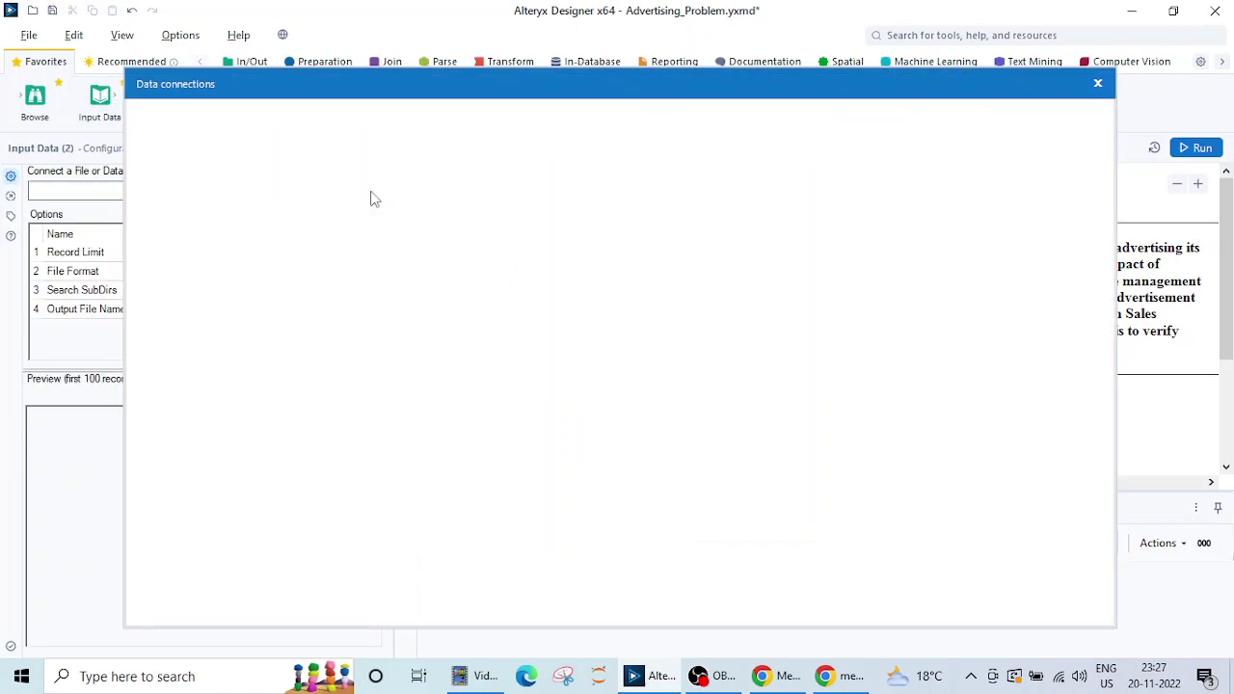
{"action": "left_click", "coordinate": [188, 193]}
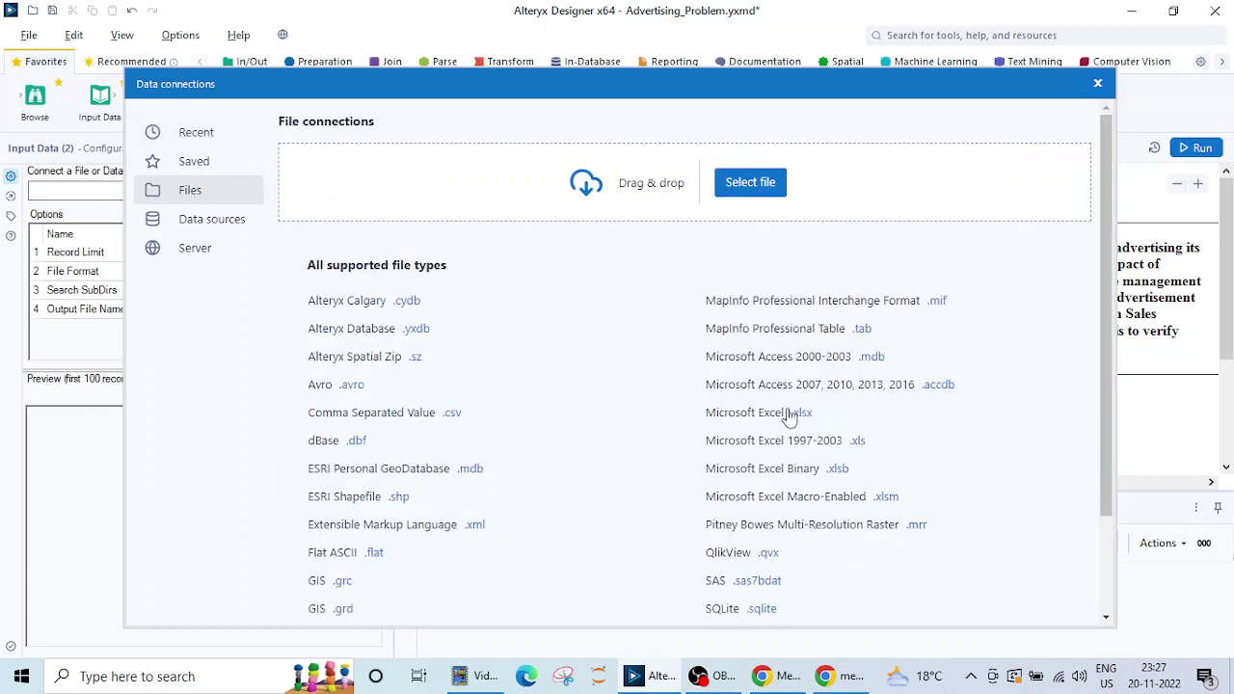
{"action": "left_click", "coordinate": [803, 415]}
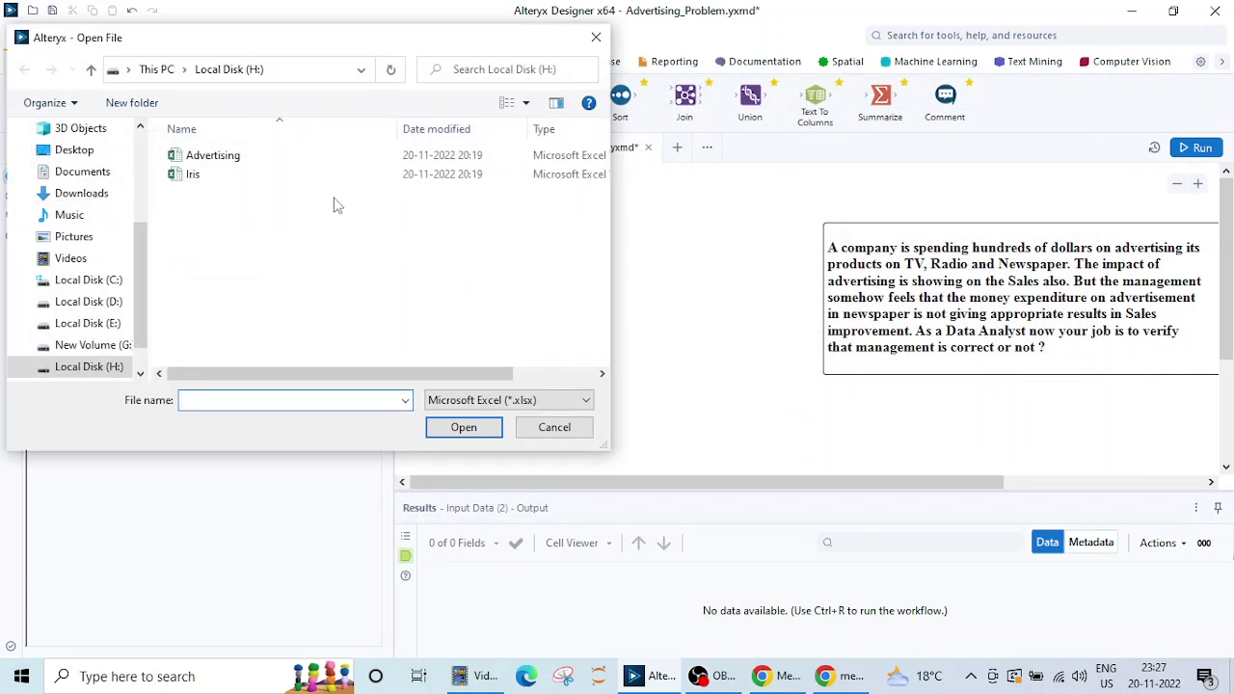
{"action": "left_click", "coordinate": [242, 161]}
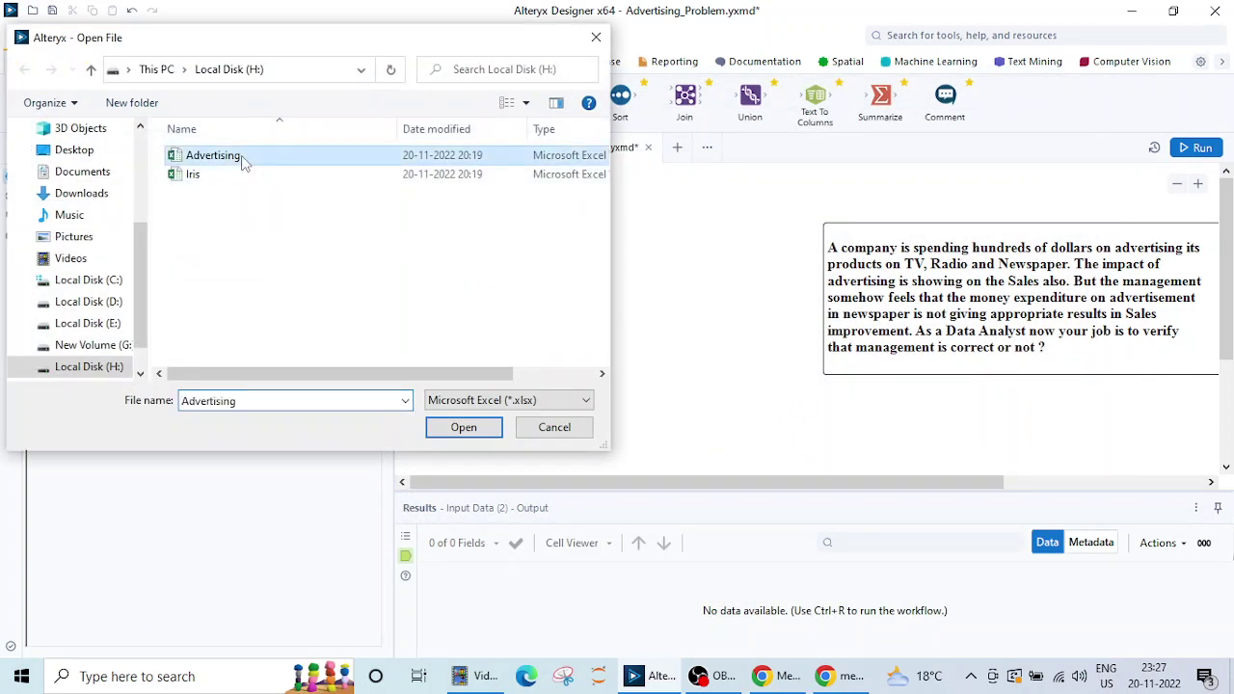
{"action": "left_click", "coordinate": [465, 430]}
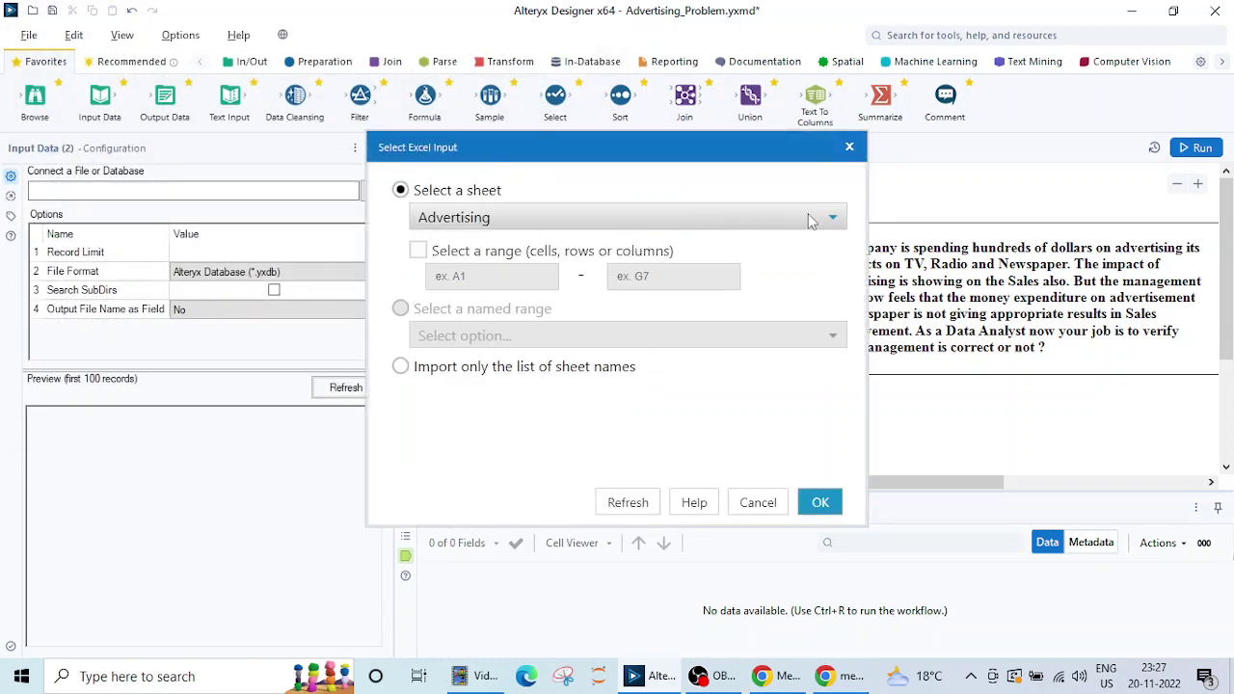
{"action": "left_click", "coordinate": [820, 503]}
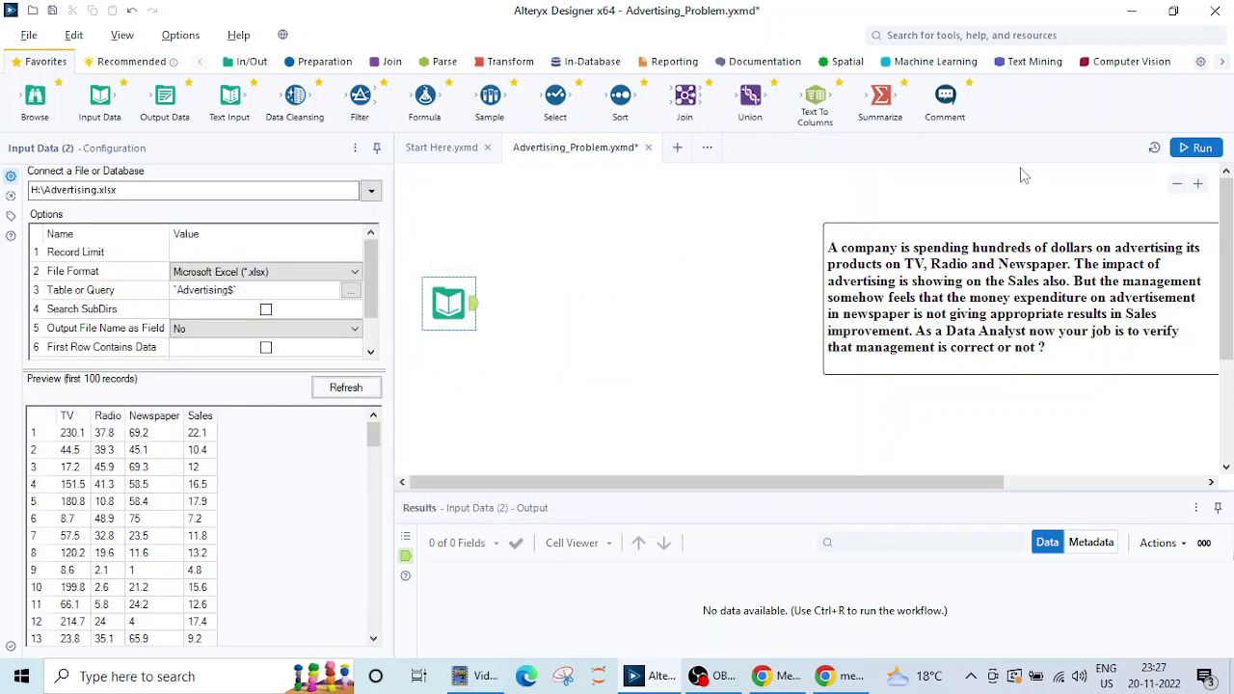
Run the workflow and check the 200 records of Double fields TV, Radio, Newspaper, Sales
{"action": "left_click", "coordinate": [1201, 148]}
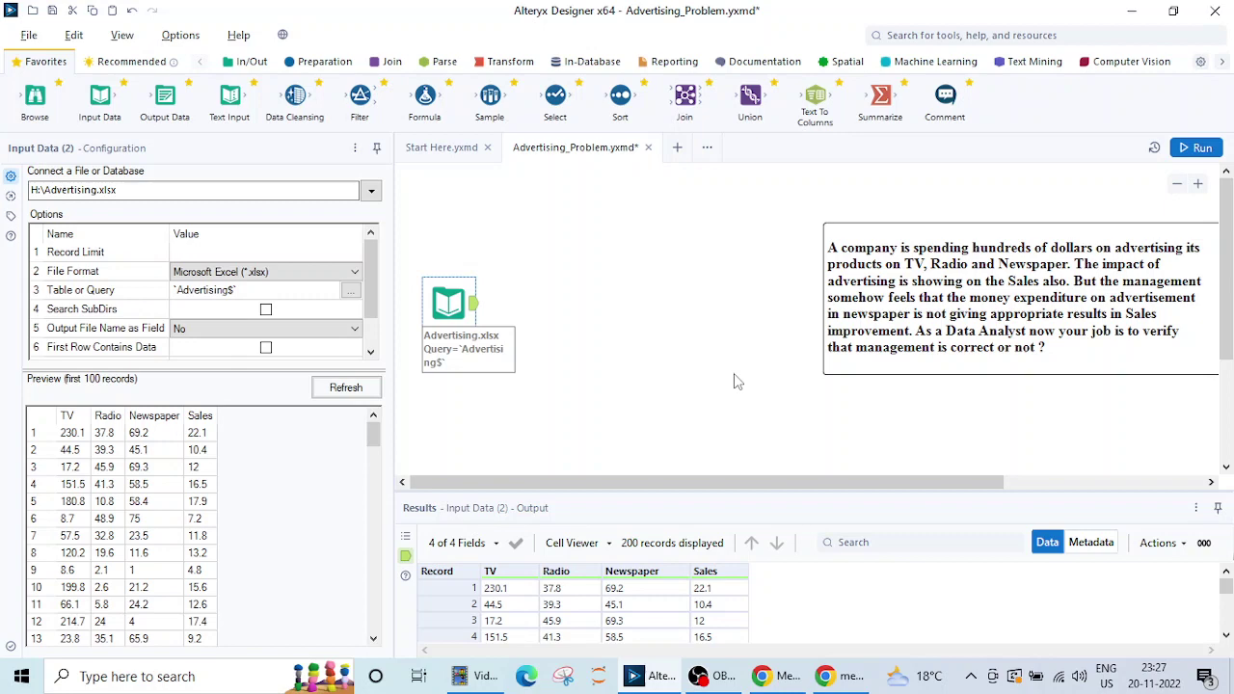
{"action": "left_click", "coordinate": [1080, 543]}
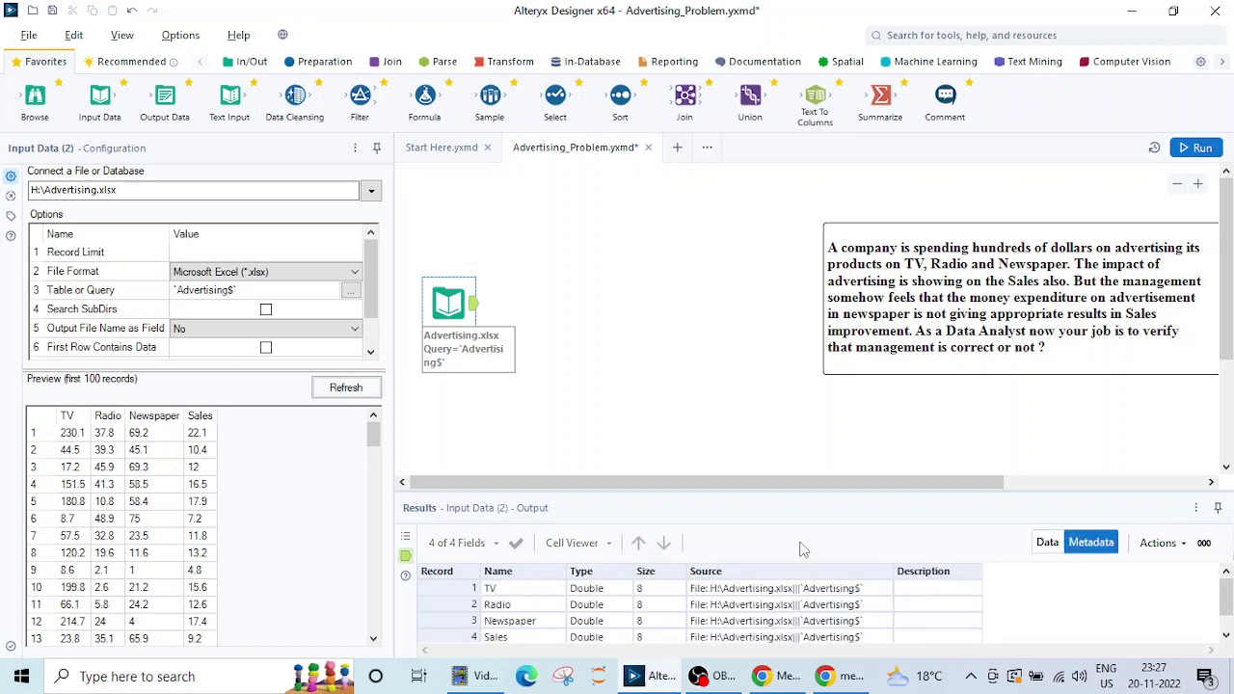
{"action": "left_click", "coordinate": [1047, 543]}
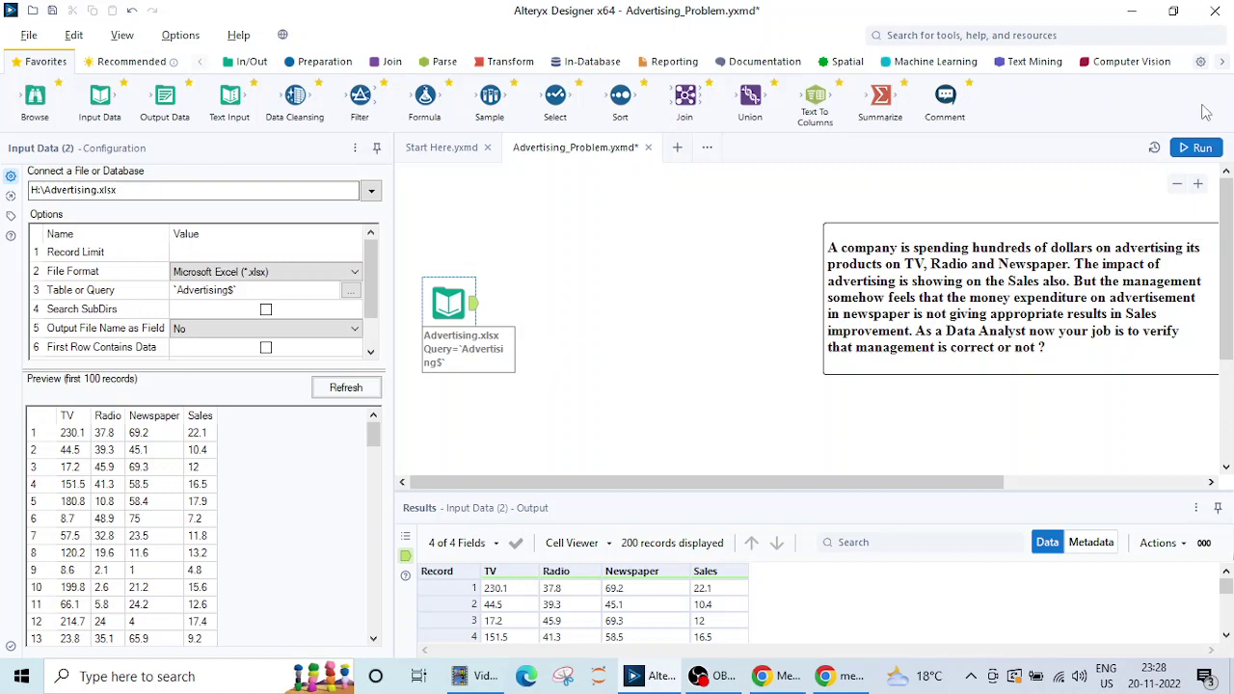
{"action": "left_click", "coordinate": [1222, 61]}
Connect an Association Analysis to Input Data, targeting Sales against TV, Radio and Newspaper
{"action": "left_click", "coordinate": [1221, 62]}
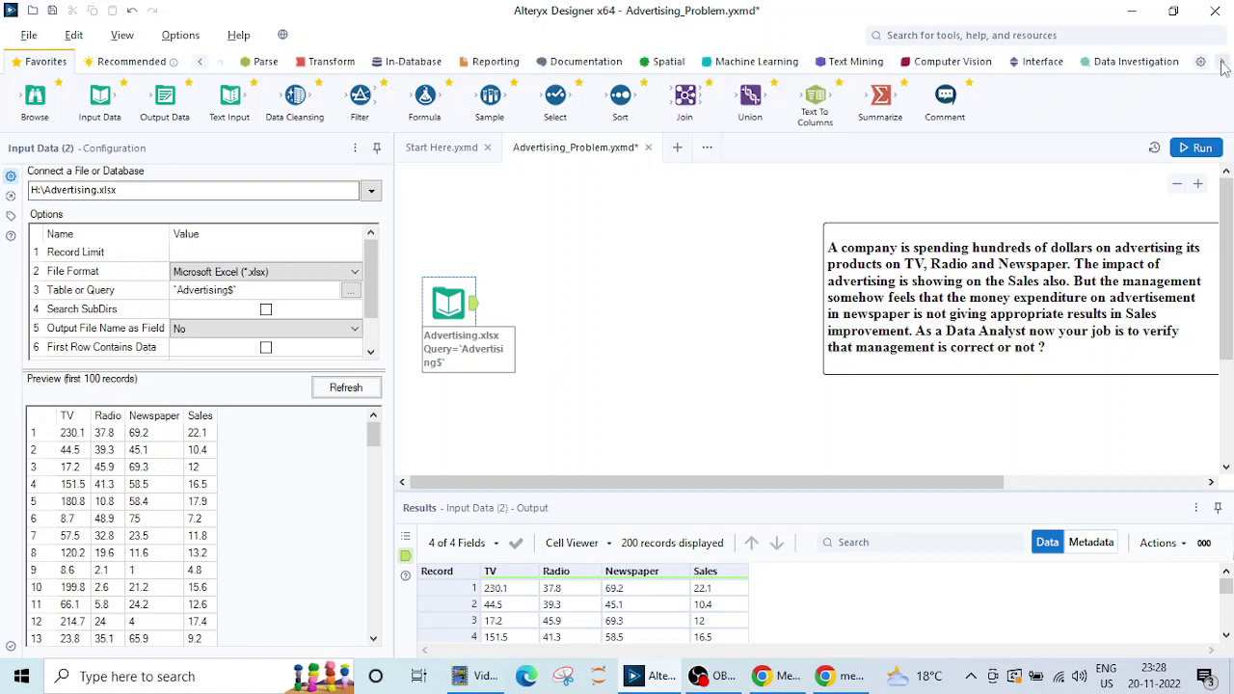
{"action": "left_click", "coordinate": [1118, 62]}
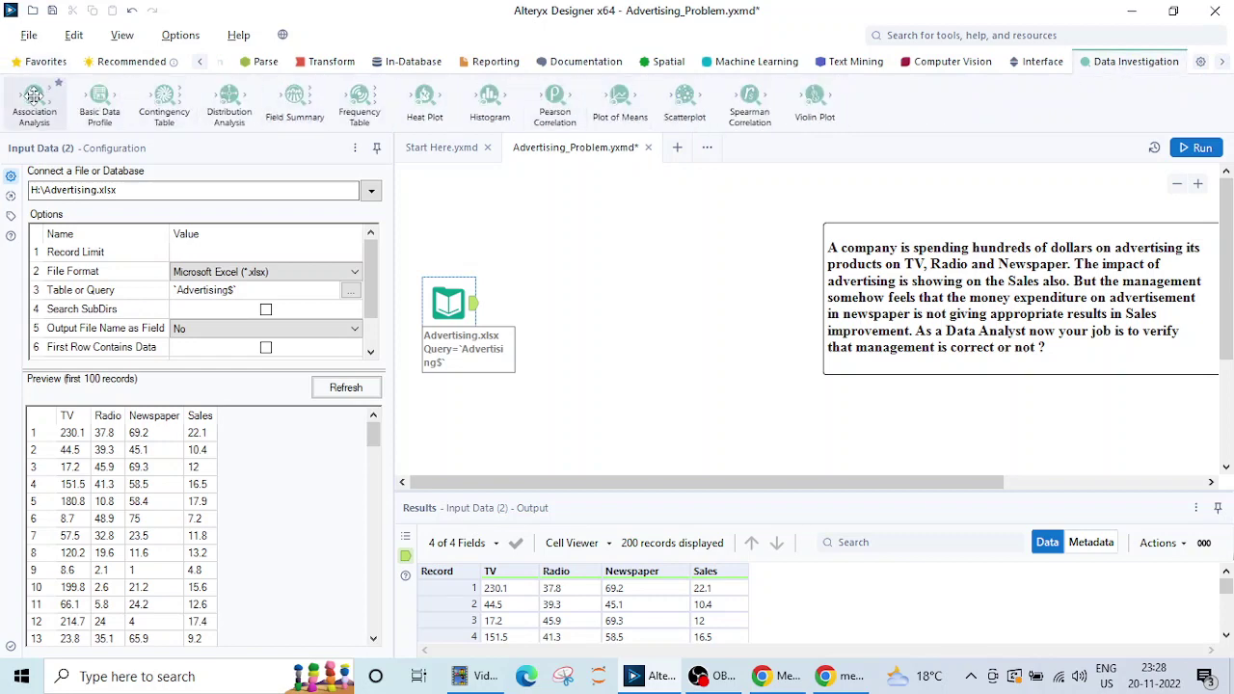
{"action": "left_click_drag", "start_coordinate": [33, 96], "coordinate": [551, 309]}
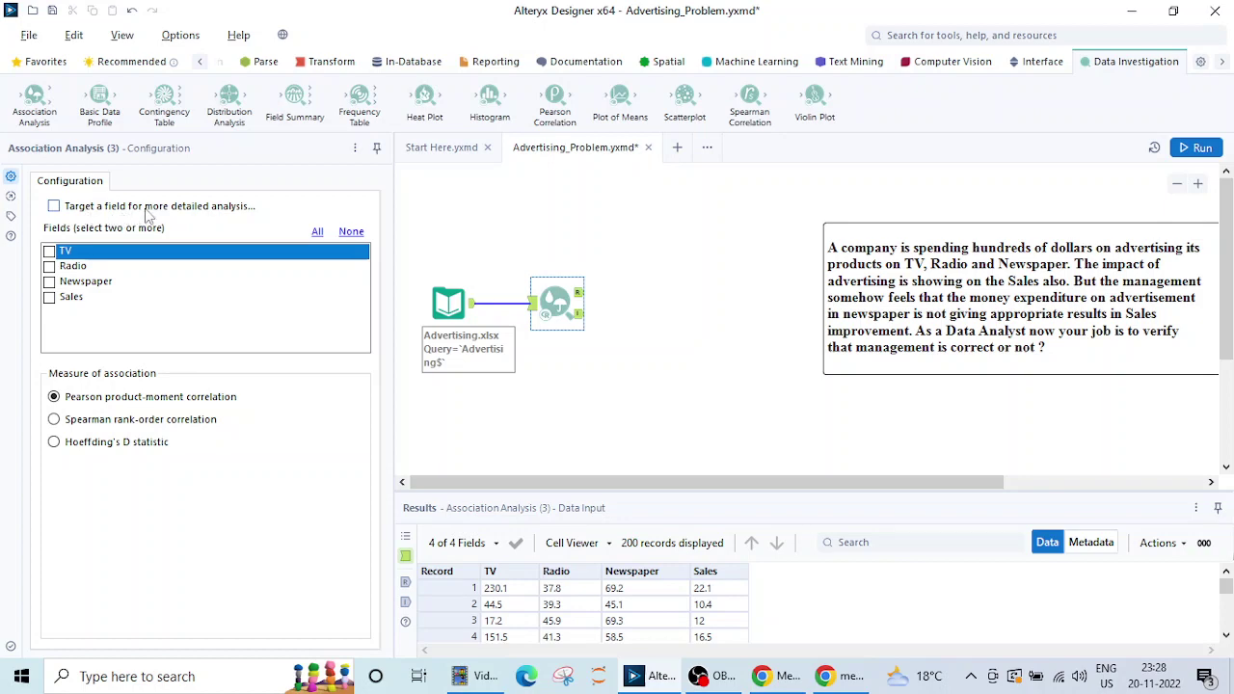
{"action": "left_click", "coordinate": [56, 206]}
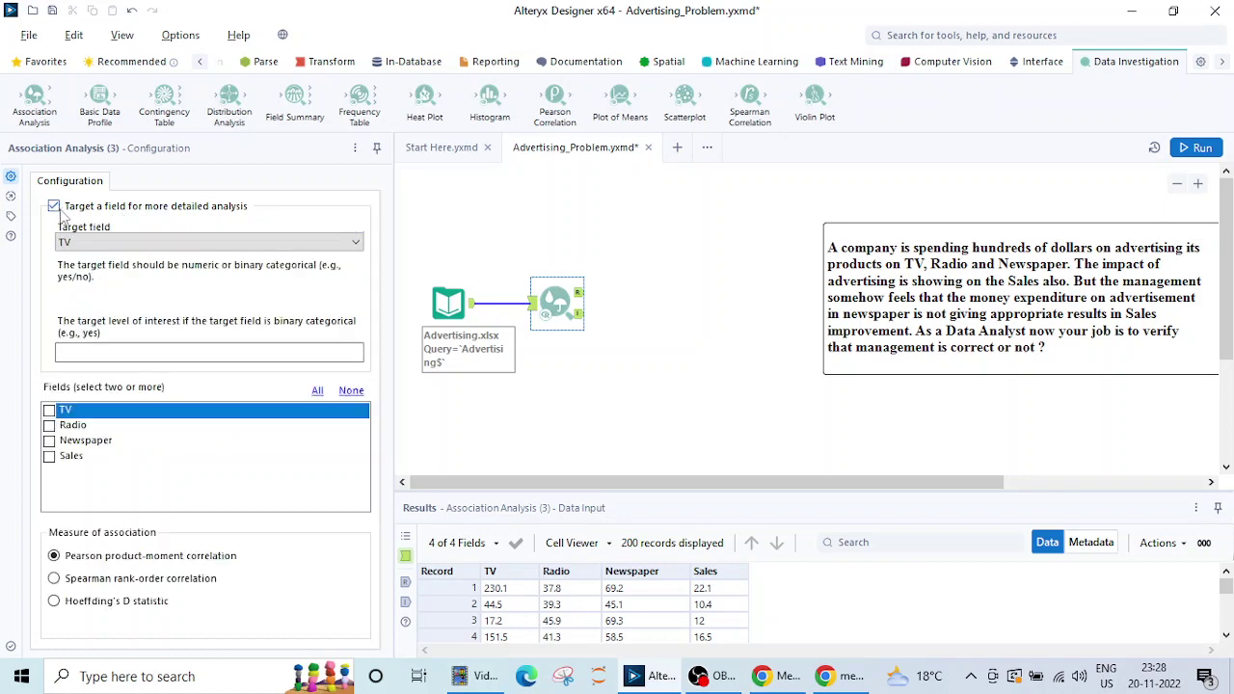
{"action": "left_click", "coordinate": [112, 245]}
{"action": "left_click", "coordinate": [117, 293]}
{"action": "left_click", "coordinate": [49, 411]}
{"action": "left_click", "coordinate": [49, 426]}
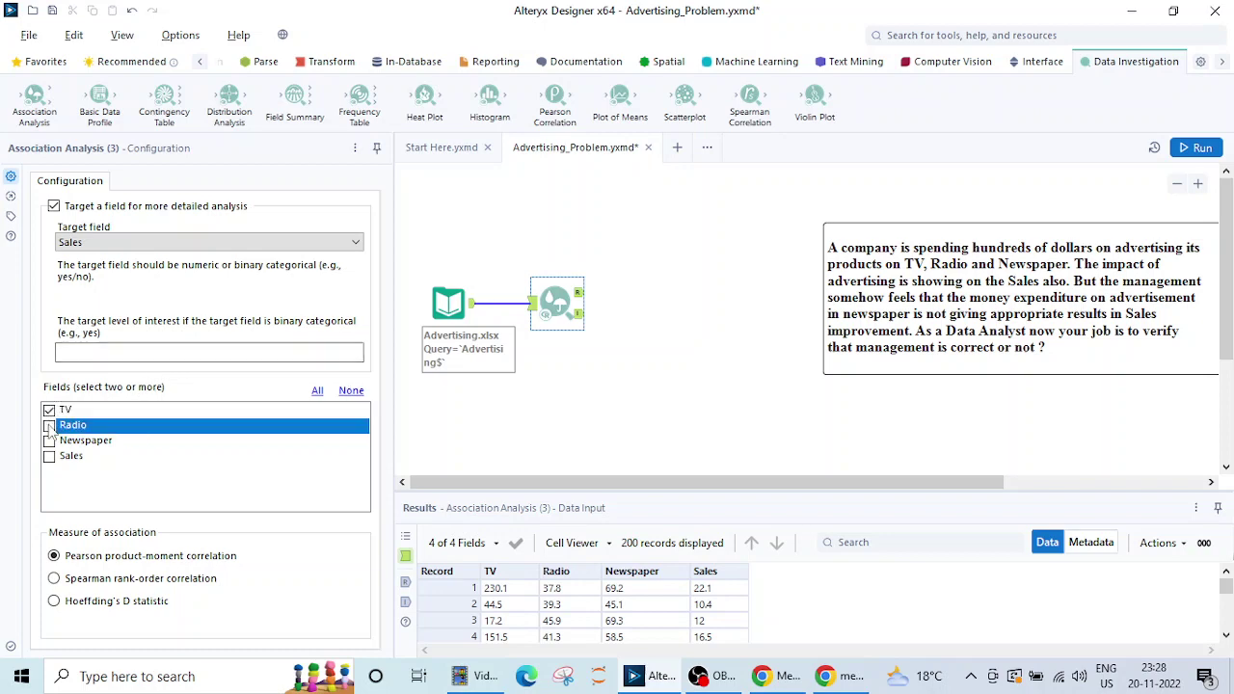
{"action": "left_click", "coordinate": [50, 440]}
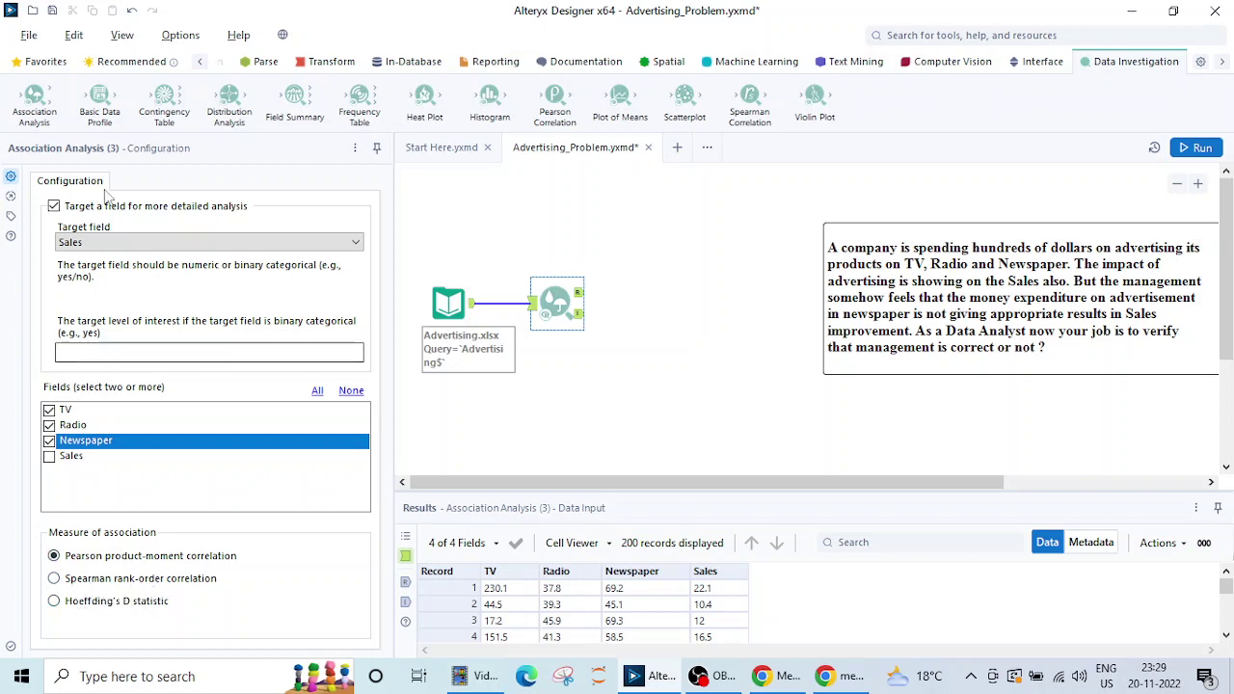
Attach Browse tools to both Association Analysis outputs, align them, and run the workflow
{"action": "left_click", "coordinate": [45, 62]}
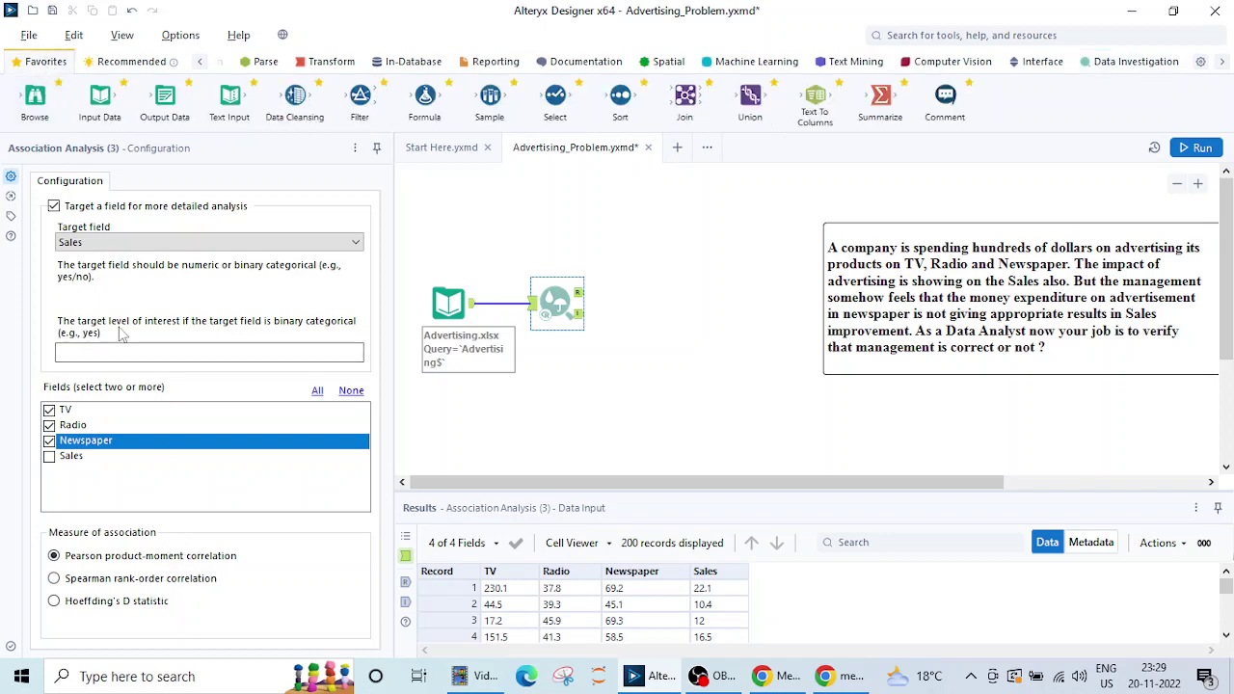
{"action": "left_click_drag", "start_coordinate": [35, 96], "coordinate": [642, 295]}
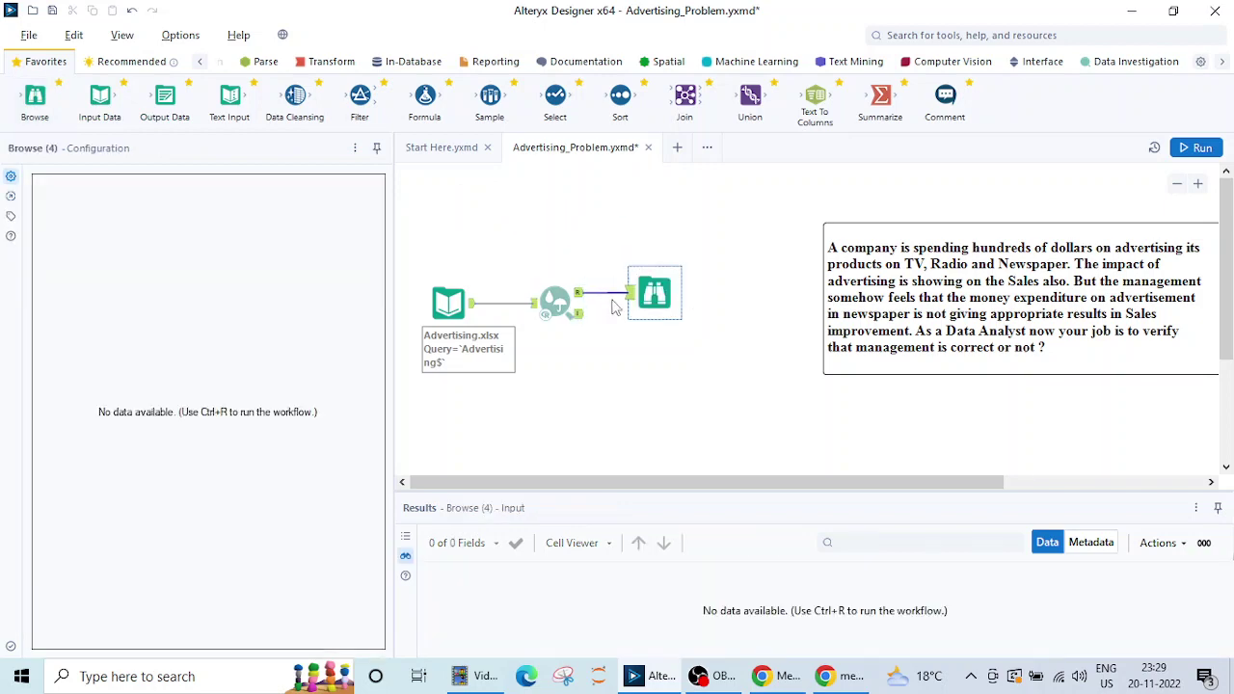
{"action": "left_click_drag", "start_coordinate": [38, 96], "coordinate": [633, 356]}
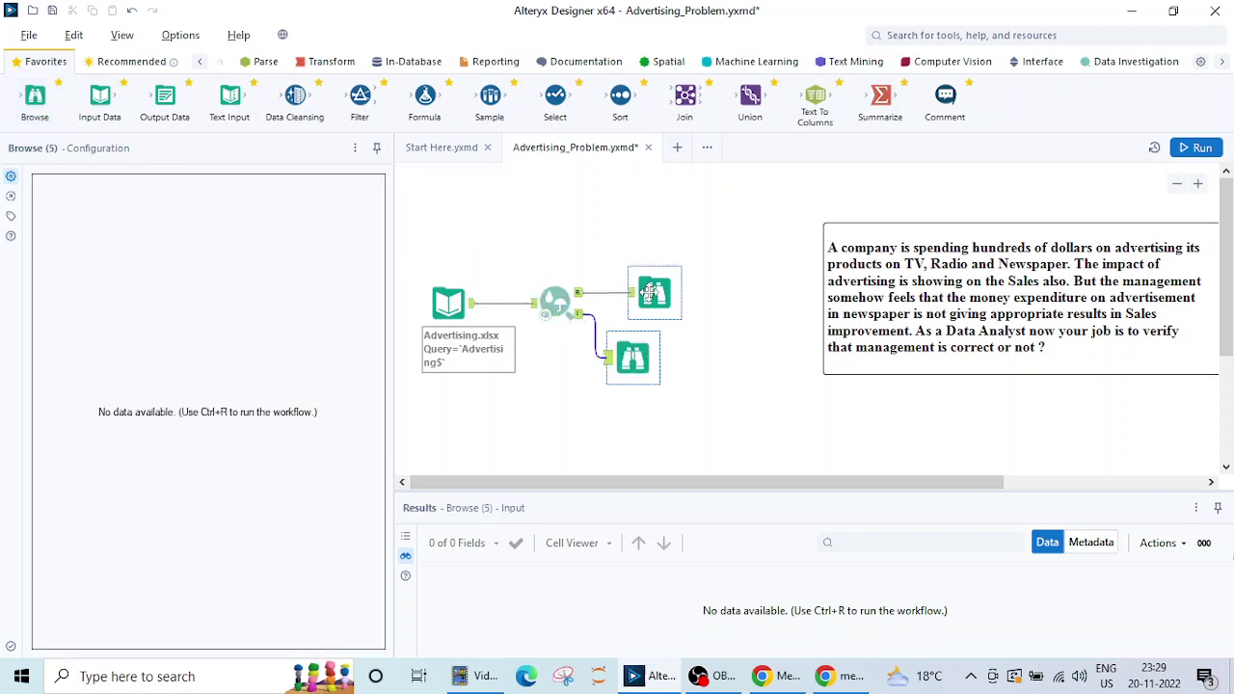
{"action": "mouse_move", "coordinate": [653, 292]}
{"action": "left_mouse_down"}
{"action": "mouse_move", "coordinate": [633, 268]}
{"action": "mouse_move", "coordinate": [638, 278]}
{"action": "left_mouse_up"}
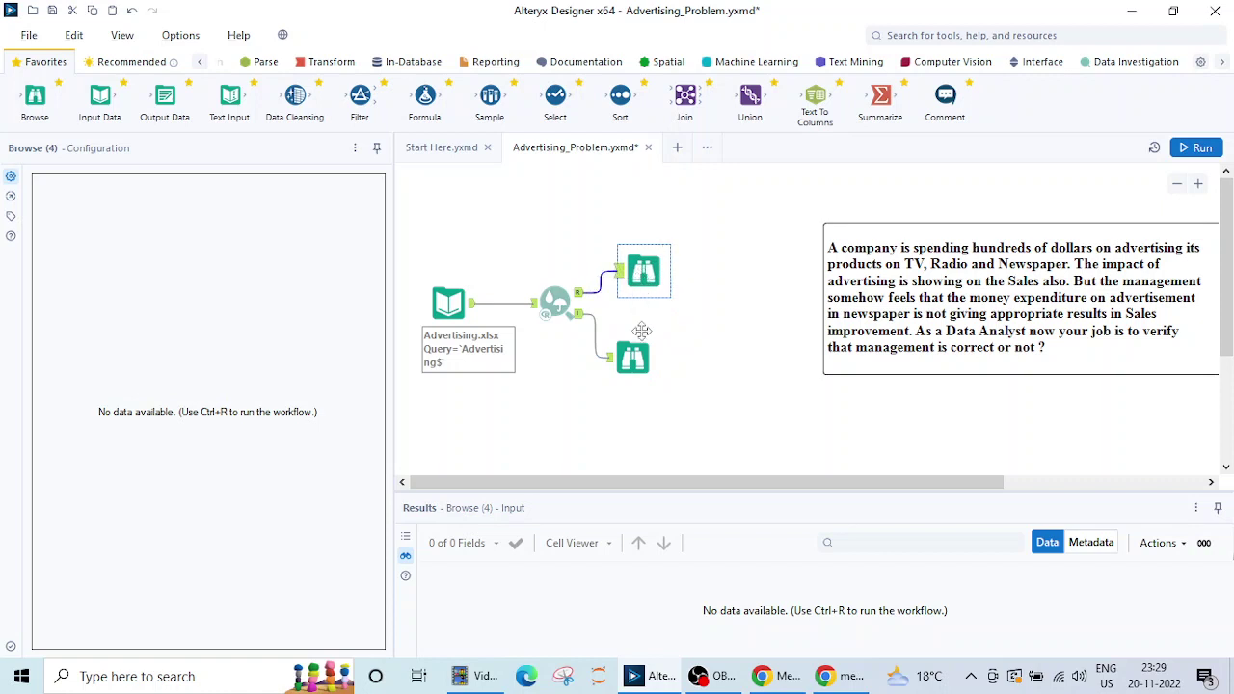
{"action": "left_click_drag", "start_coordinate": [631, 355], "coordinate": [642, 333]}
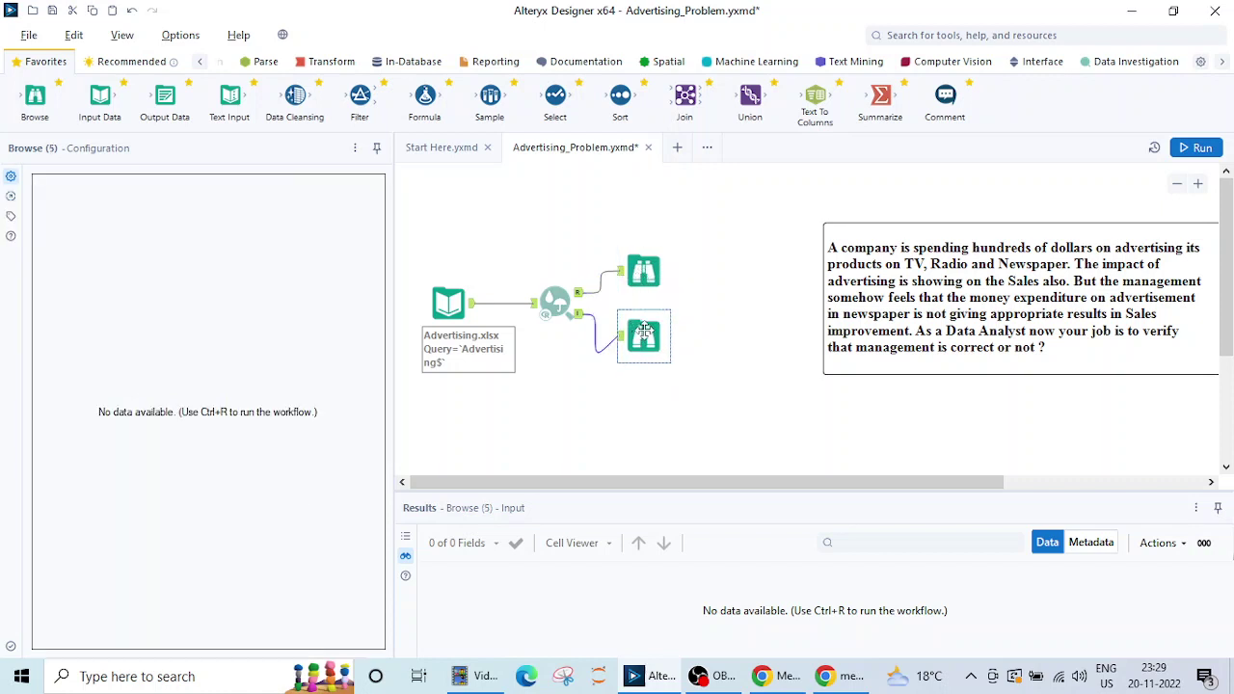
{"action": "left_click", "coordinate": [1198, 148]}
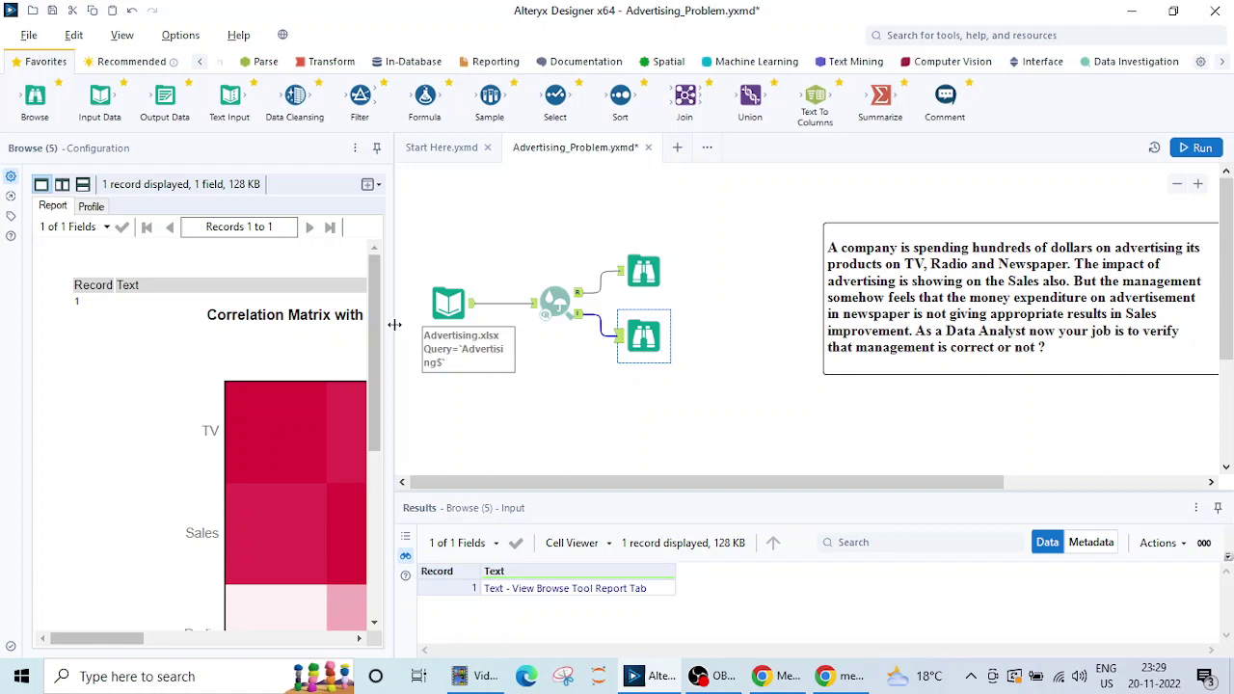
Widen the report pane and read the TV–Sales correlation of 0.90 in the matrix
{"action": "left_click_drag", "start_coordinate": [395, 324], "coordinate": [406, 447]}
{"action": "left_click_drag", "start_coordinate": [423, 345], "coordinate": [576, 347]}
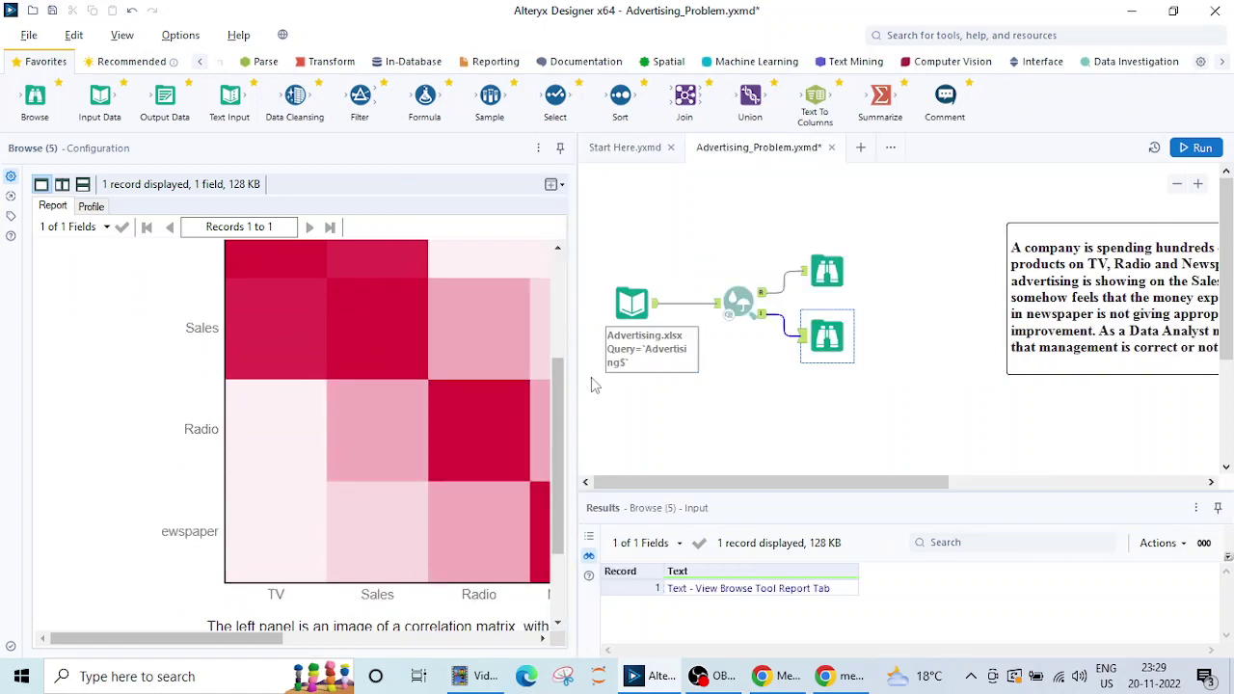
{"action": "mouse_move", "coordinate": [558, 405]}
{"action": "left_mouse_down"}
{"action": "mouse_move", "coordinate": [559, 436]}
{"action": "mouse_move", "coordinate": [559, 350]}
{"action": "mouse_move", "coordinate": [562, 422]}
{"action": "left_mouse_up"}
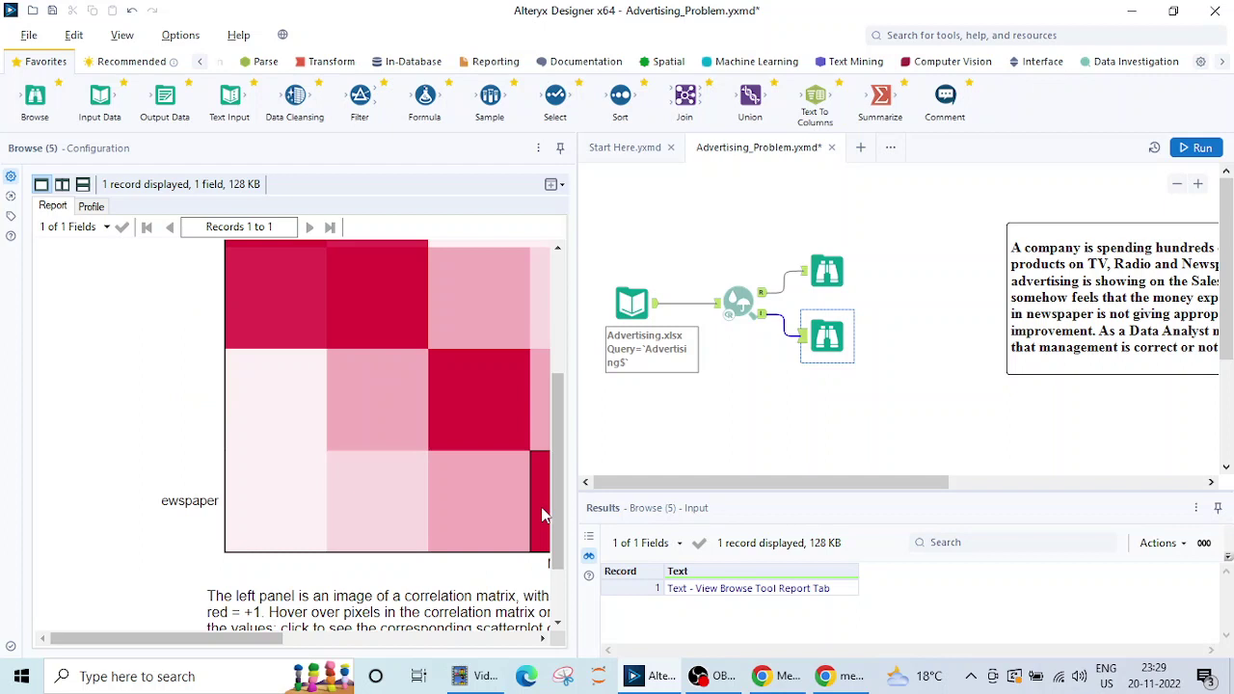
{"action": "left_click_drag", "start_coordinate": [559, 472], "coordinate": [436, 392]}
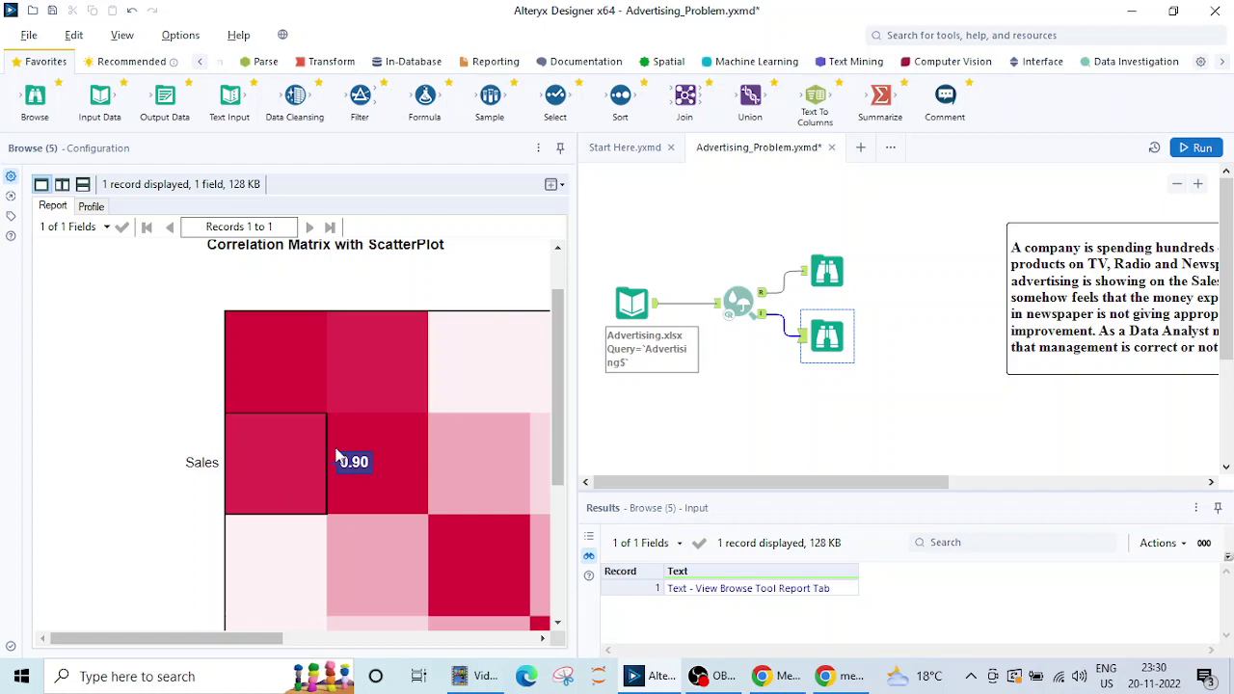
Scroll through the report to inspect the Sales vs TV and Sales vs Radio scatterplots
{"action": "left_click_drag", "start_coordinate": [558, 429], "coordinate": [554, 514]}
{"action": "scroll", "coordinate": [554, 513], "scroll_direction": "down", "scroll_amount": 1}
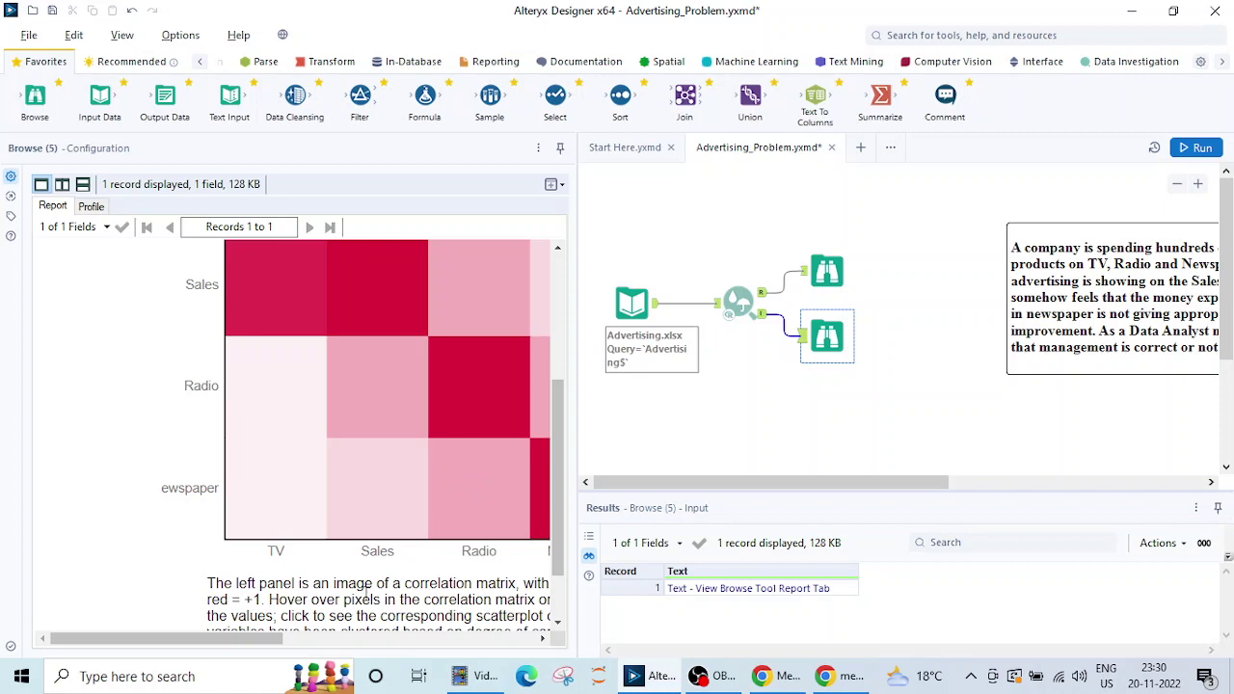
{"action": "left_click_drag", "start_coordinate": [258, 644], "coordinate": [351, 644]}
{"action": "left_click_drag", "start_coordinate": [555, 528], "coordinate": [555, 416]}
{"action": "left_click_drag", "start_coordinate": [340, 644], "coordinate": [248, 643]}
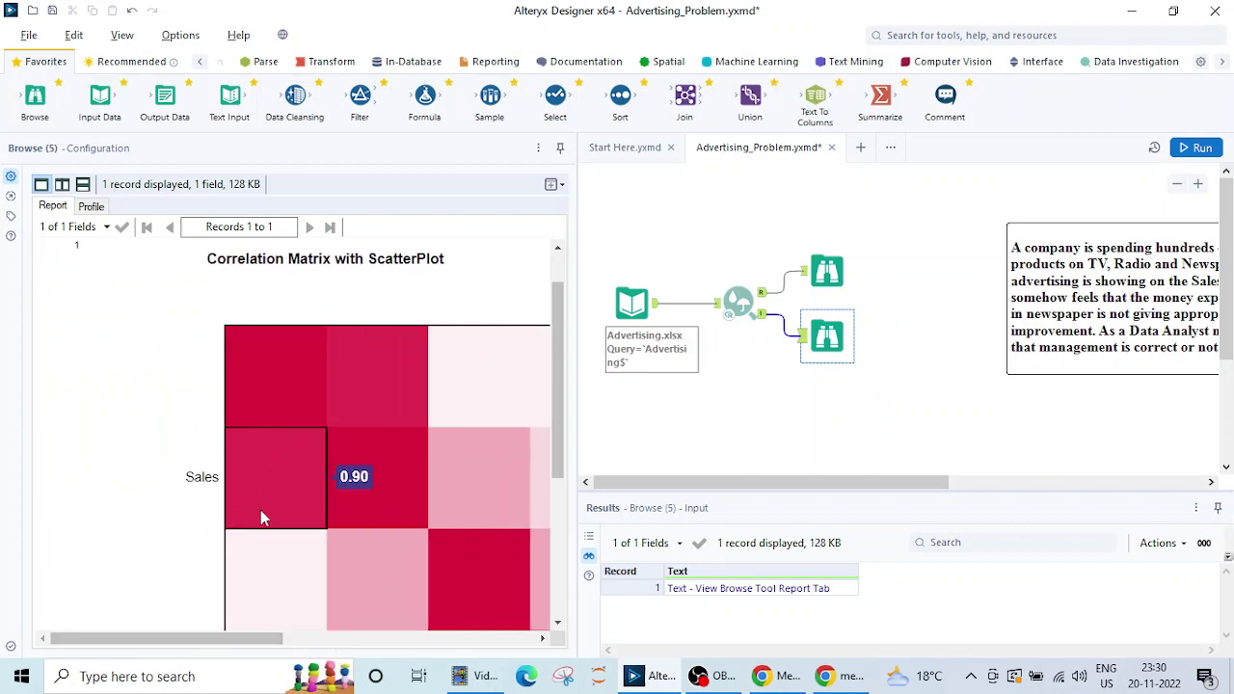
{"action": "left_click_drag", "start_coordinate": [253, 644], "coordinate": [486, 644]}
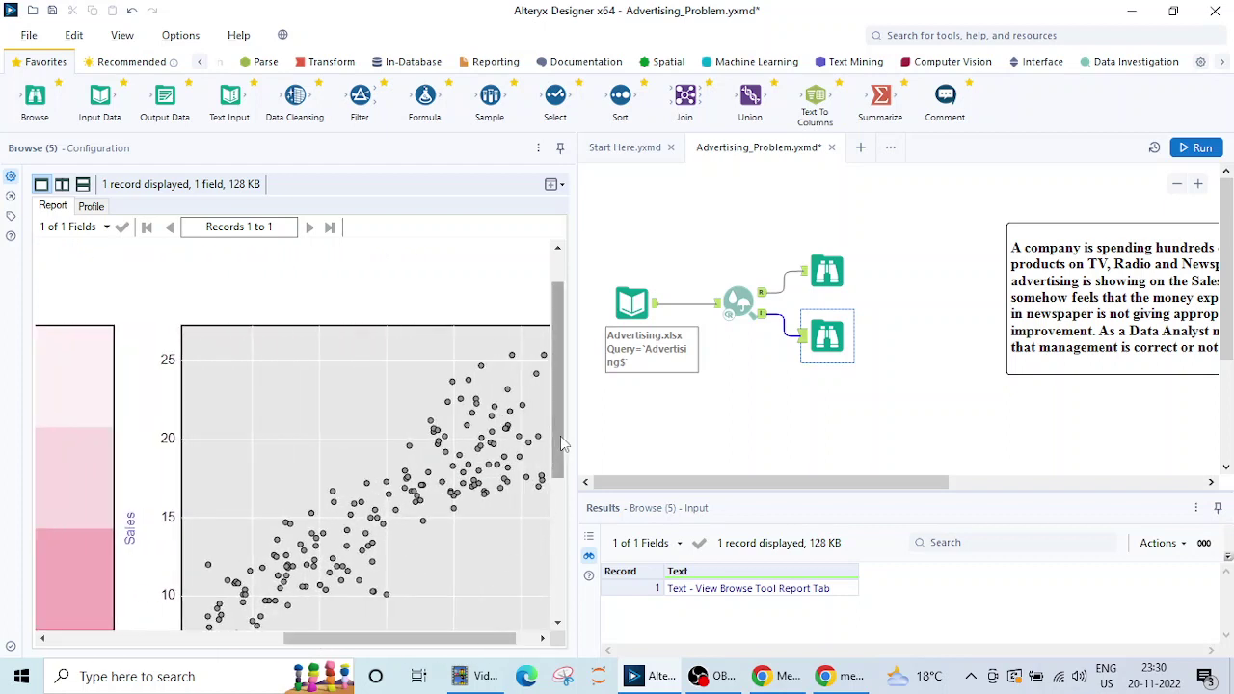
{"action": "scroll", "coordinate": [562, 441], "scroll_direction": "down", "scroll_amount": 4}
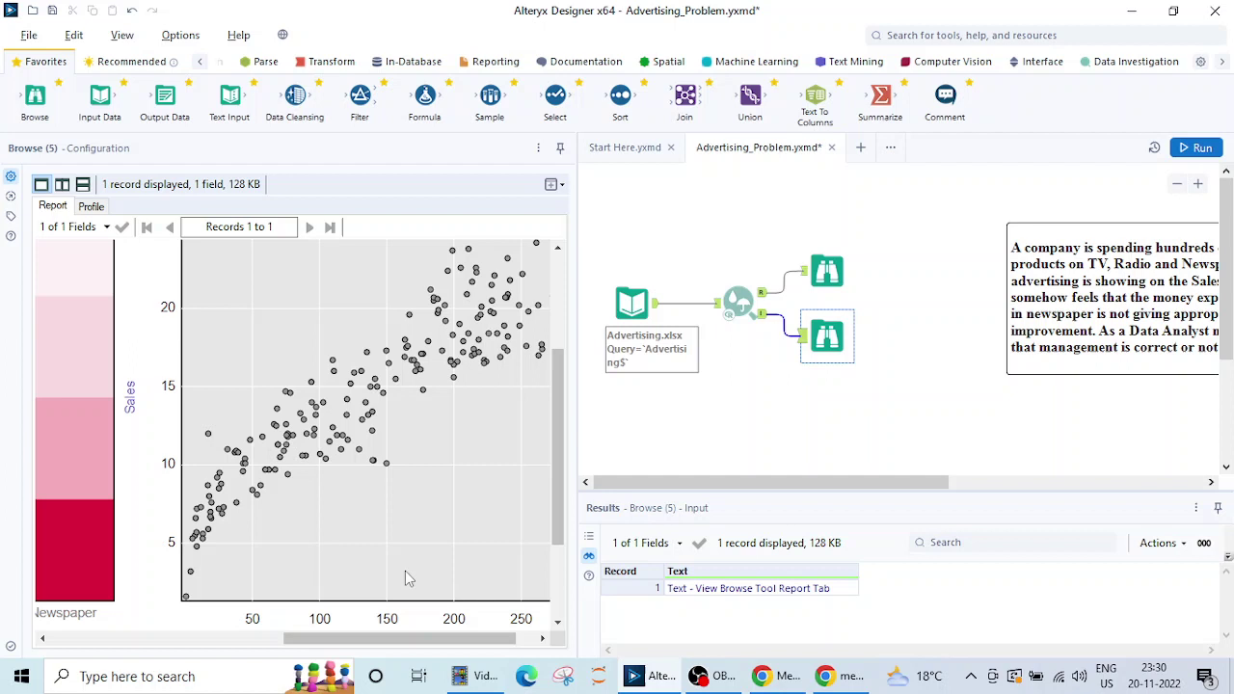
{"action": "left_click_drag", "start_coordinate": [400, 643], "coordinate": [419, 644]}
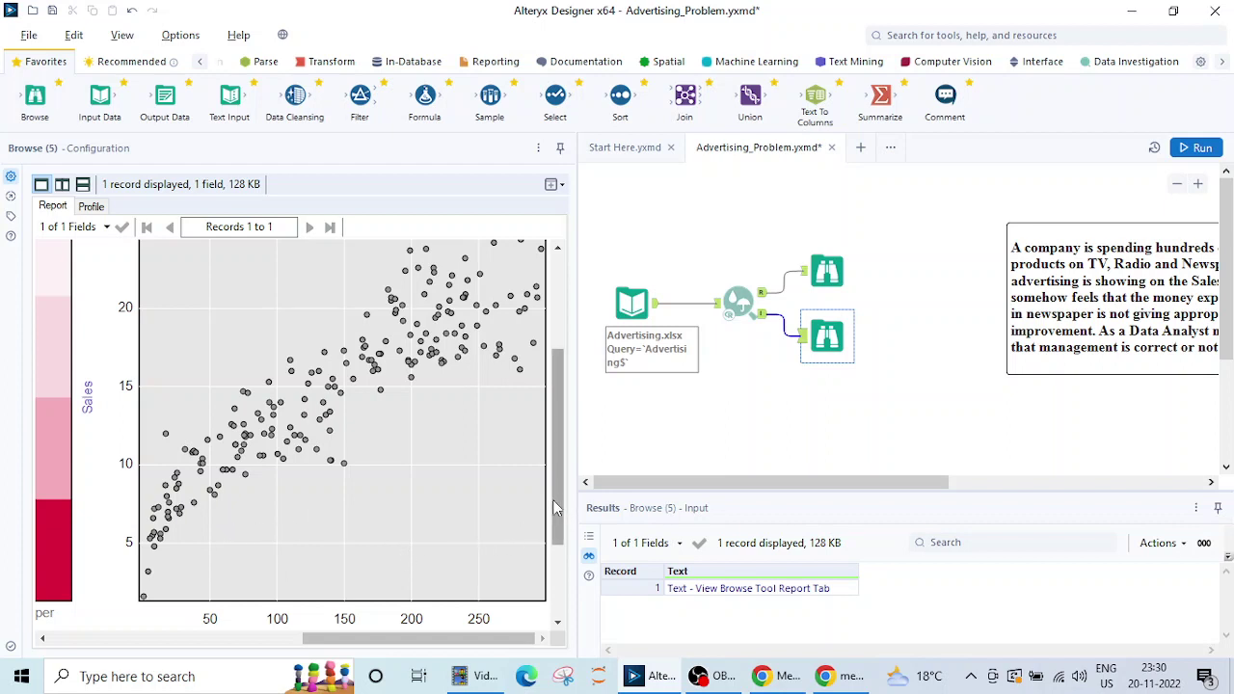
{"action": "mouse_move", "coordinate": [553, 499]}
{"action": "left_mouse_down"}
{"action": "mouse_move", "coordinate": [554, 542]}
{"action": "mouse_move", "coordinate": [552, 493]}
{"action": "left_mouse_up"}
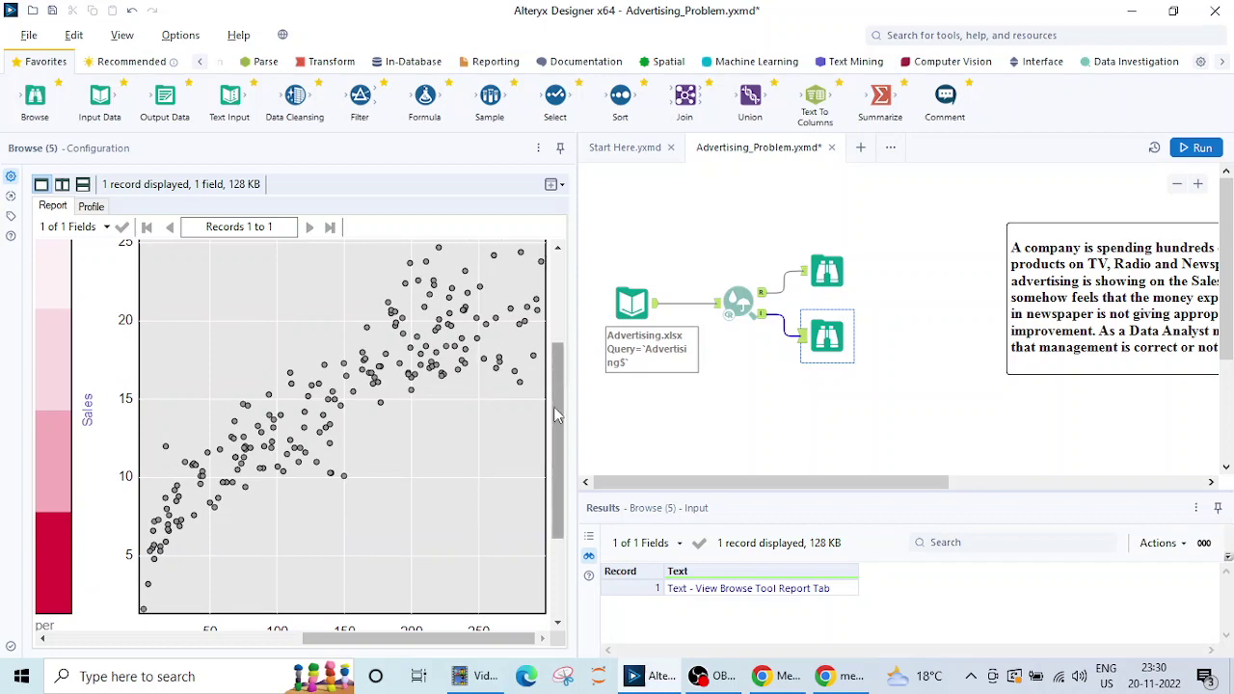
{"action": "left_click_drag", "start_coordinate": [558, 443], "coordinate": [558, 486]}
{"action": "left_click_drag", "start_coordinate": [391, 636], "coordinate": [194, 638]}
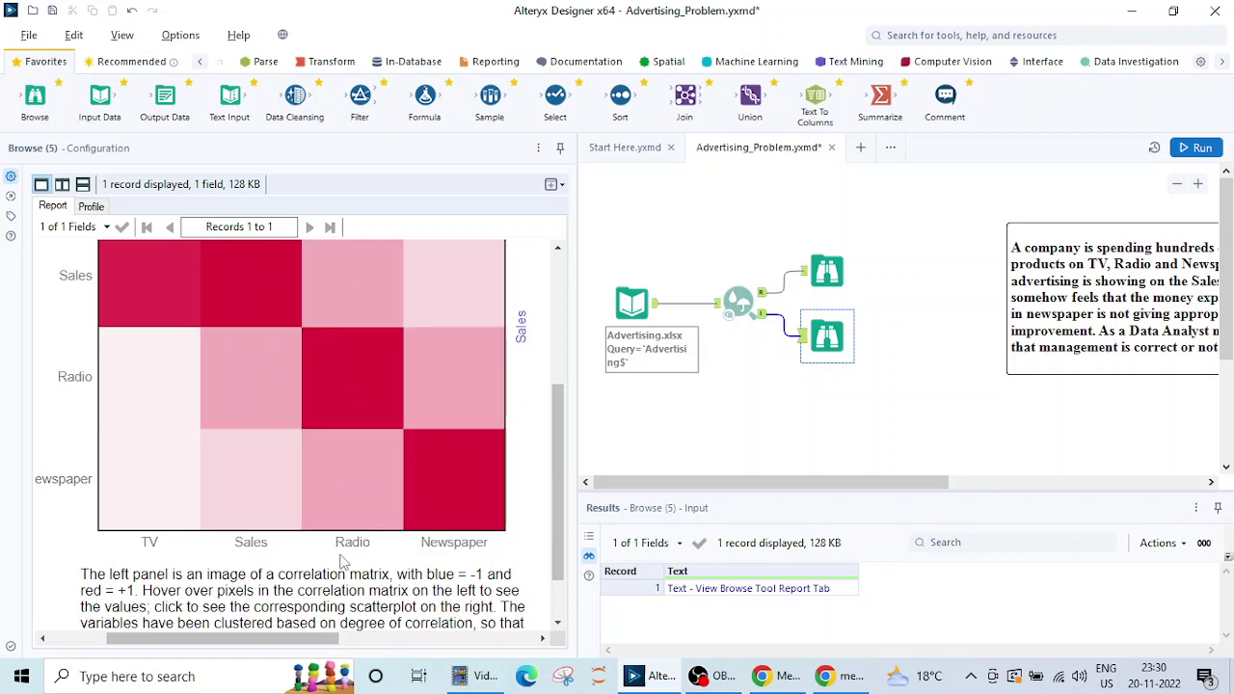
{"action": "left_click_drag", "start_coordinate": [309, 638], "coordinate": [482, 655]}
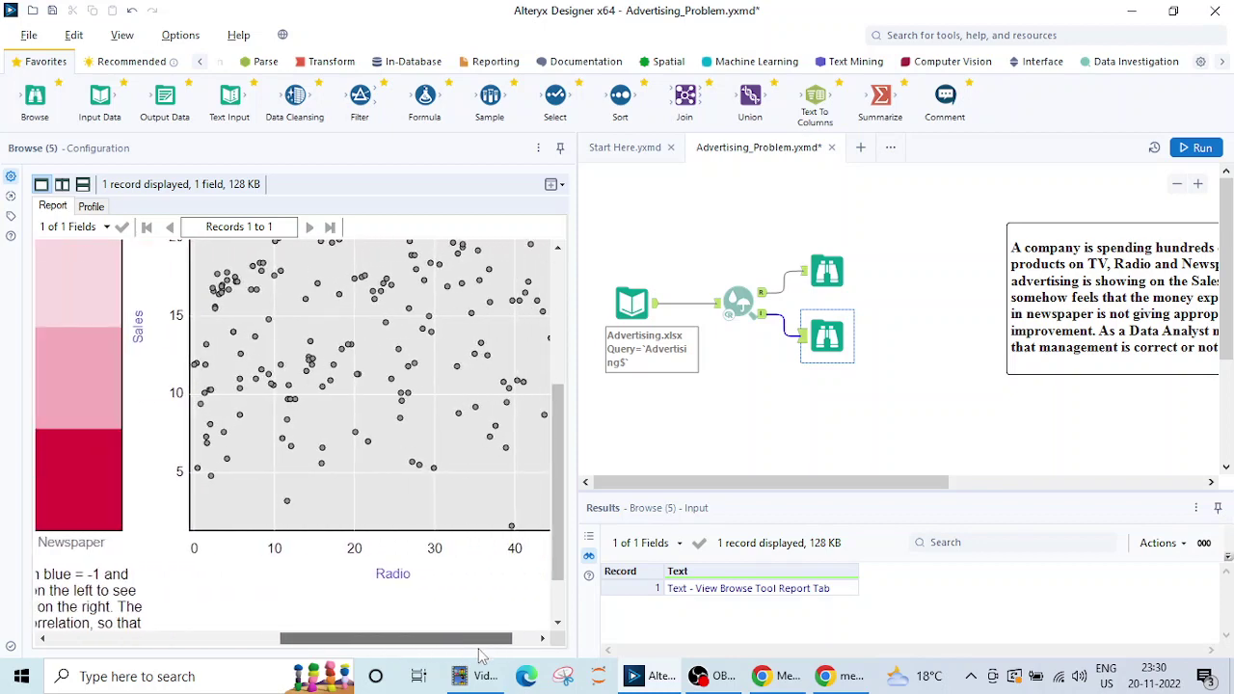
{"action": "left_click_drag", "start_coordinate": [559, 567], "coordinate": [565, 531]}
{"action": "left_click_drag", "start_coordinate": [397, 644], "coordinate": [420, 646]}
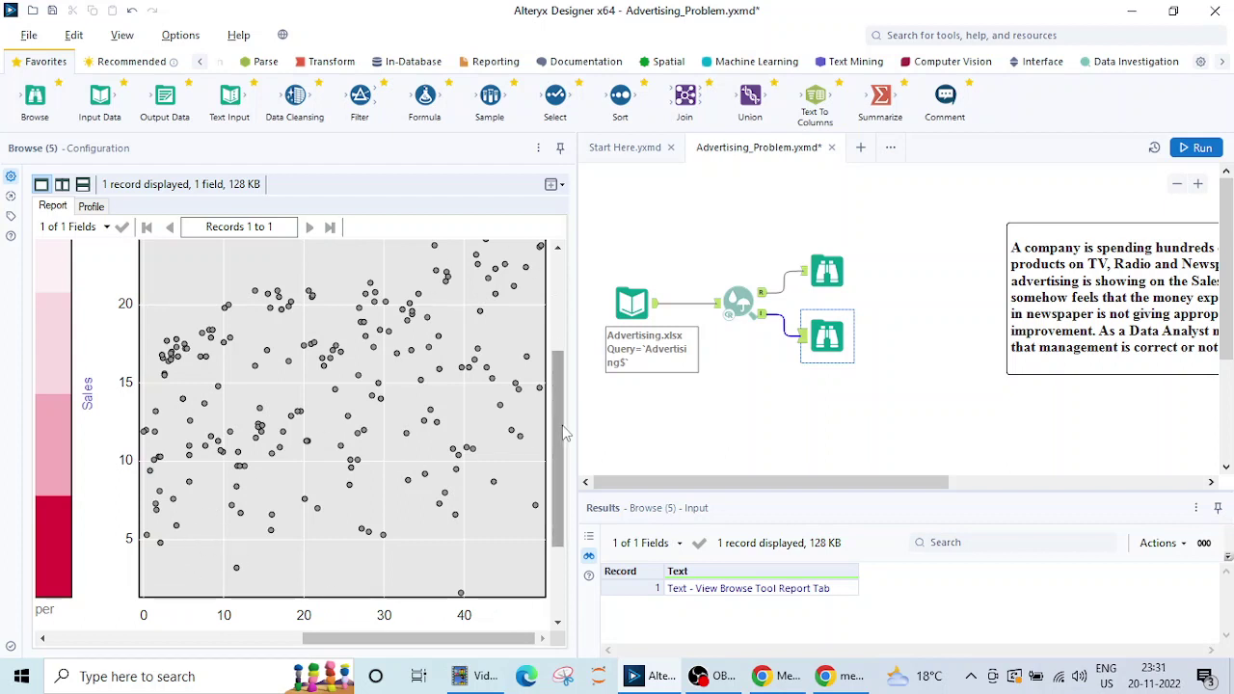
{"action": "left_click_drag", "start_coordinate": [558, 434], "coordinate": [562, 405]}
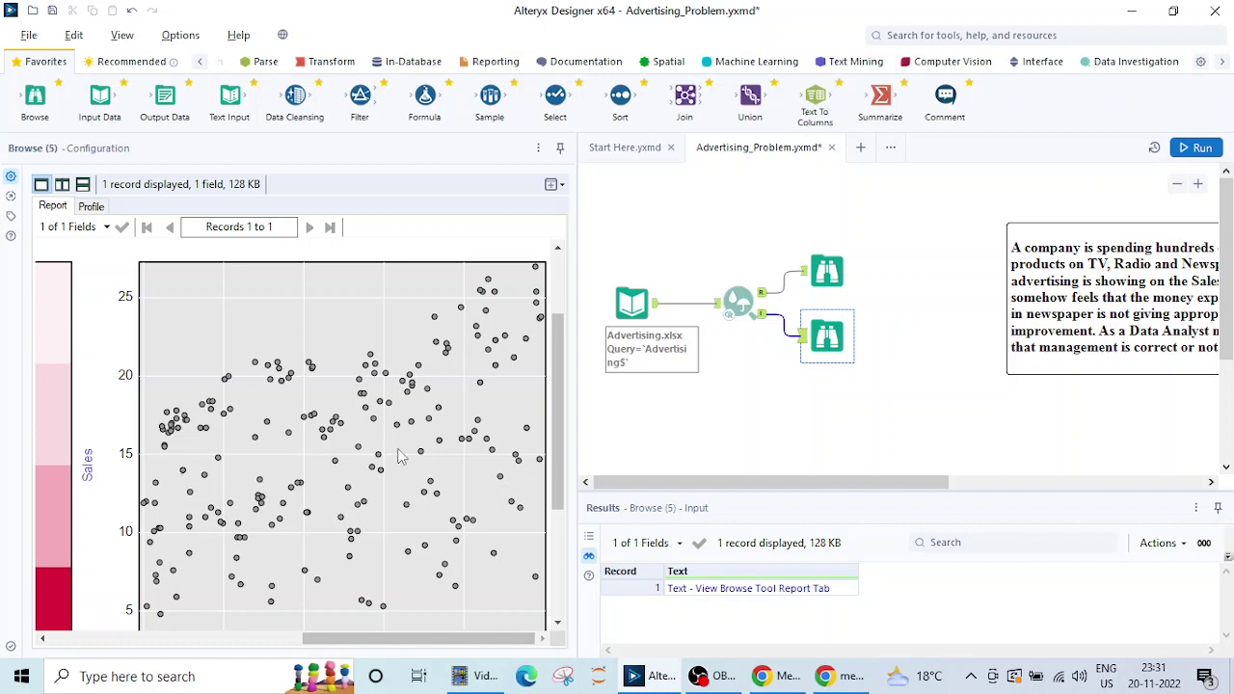
{"action": "left_click_drag", "start_coordinate": [559, 415], "coordinate": [560, 519]}
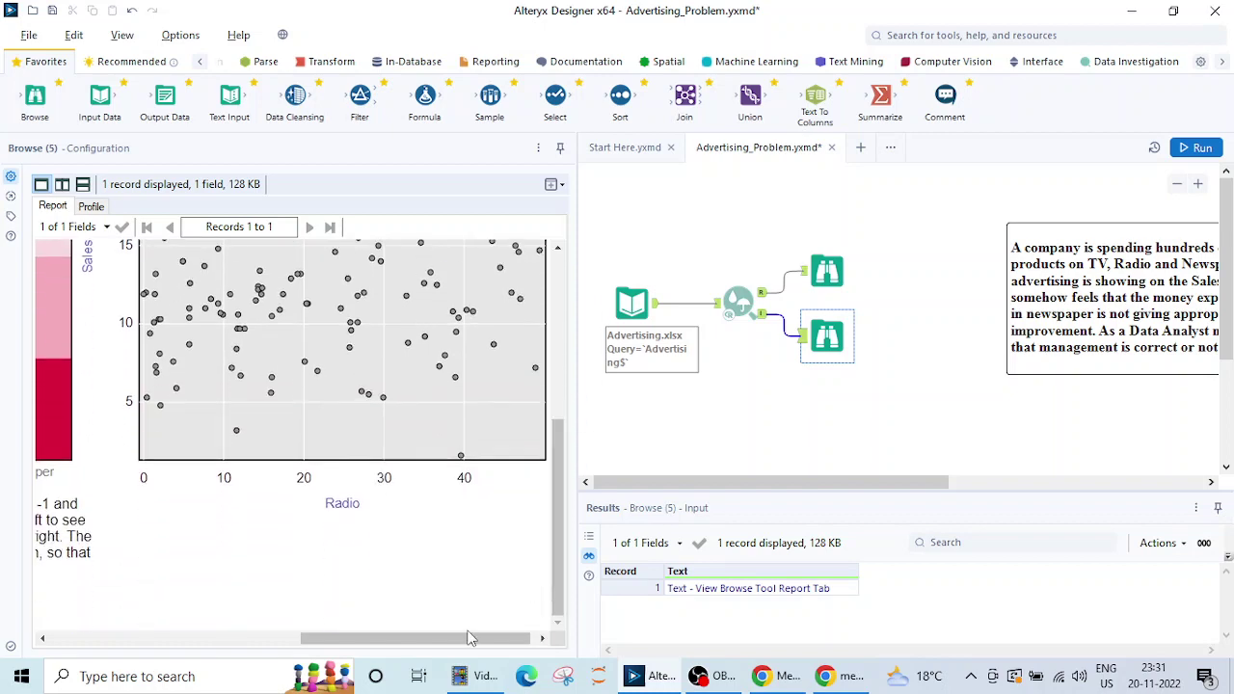
Read the Newspaper correlation cells and view the widely scattered Sales vs Newspaper plot
{"action": "left_click_drag", "start_coordinate": [437, 638], "coordinate": [247, 648]}
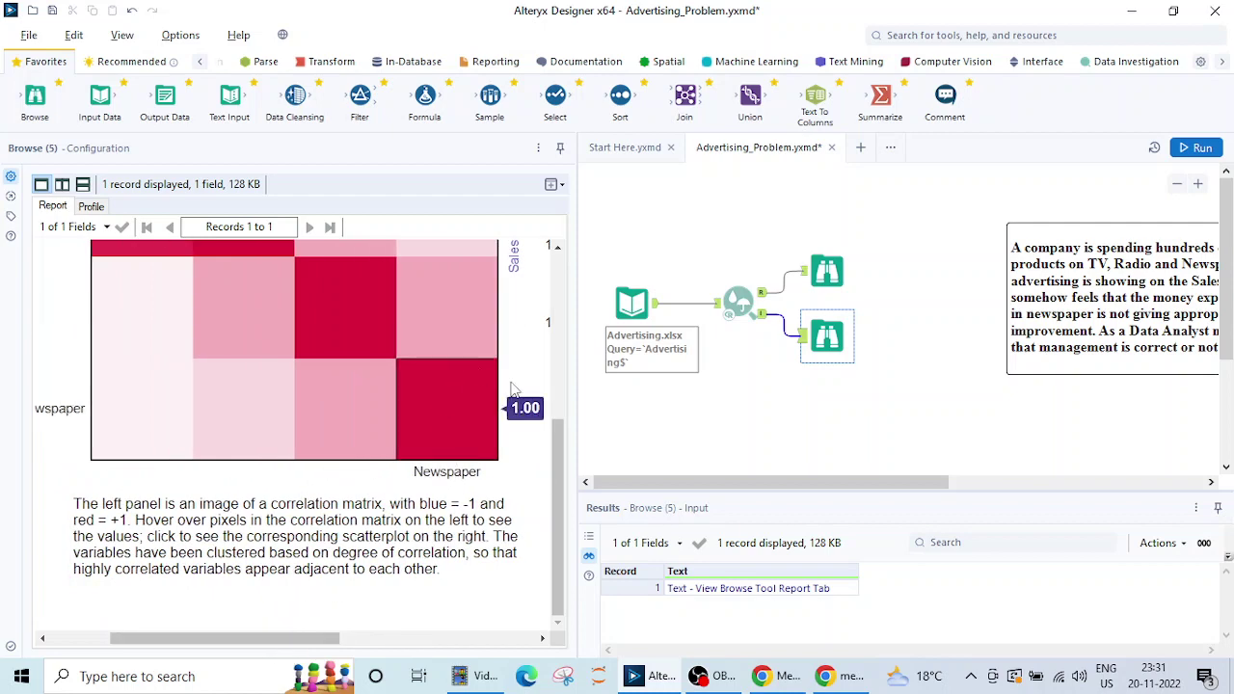
{"action": "scroll", "coordinate": [561, 448], "scroll_direction": "up", "scroll_amount": 2}
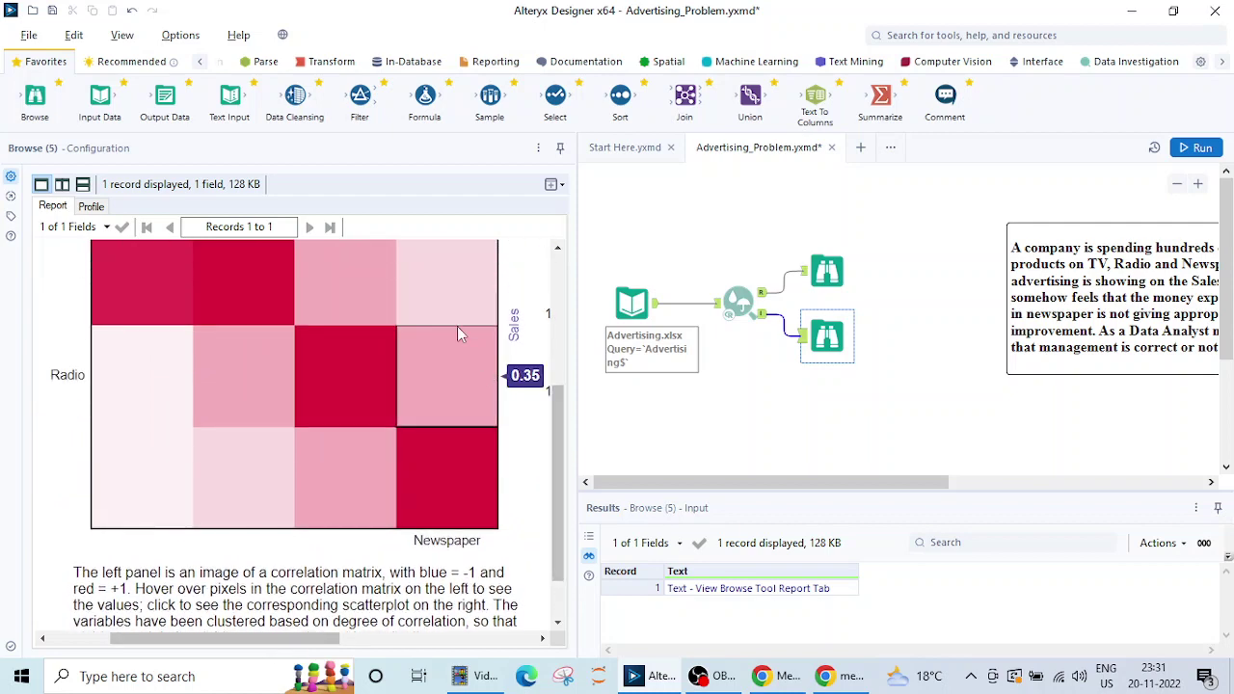
{"action": "mouse_move", "coordinate": [441, 294]}
{"action": "left_click_drag", "start_coordinate": [329, 638], "coordinate": [524, 637]}
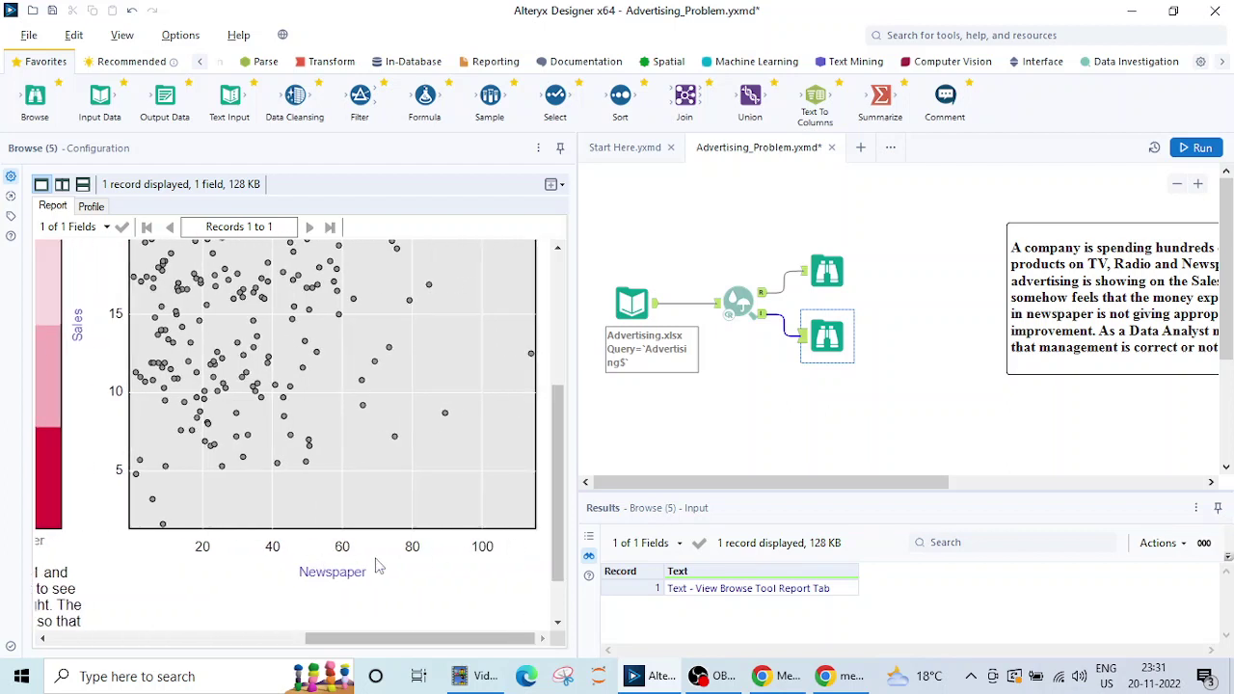
{"action": "scroll", "coordinate": [555, 540], "scroll_direction": "up", "scroll_amount": 2}
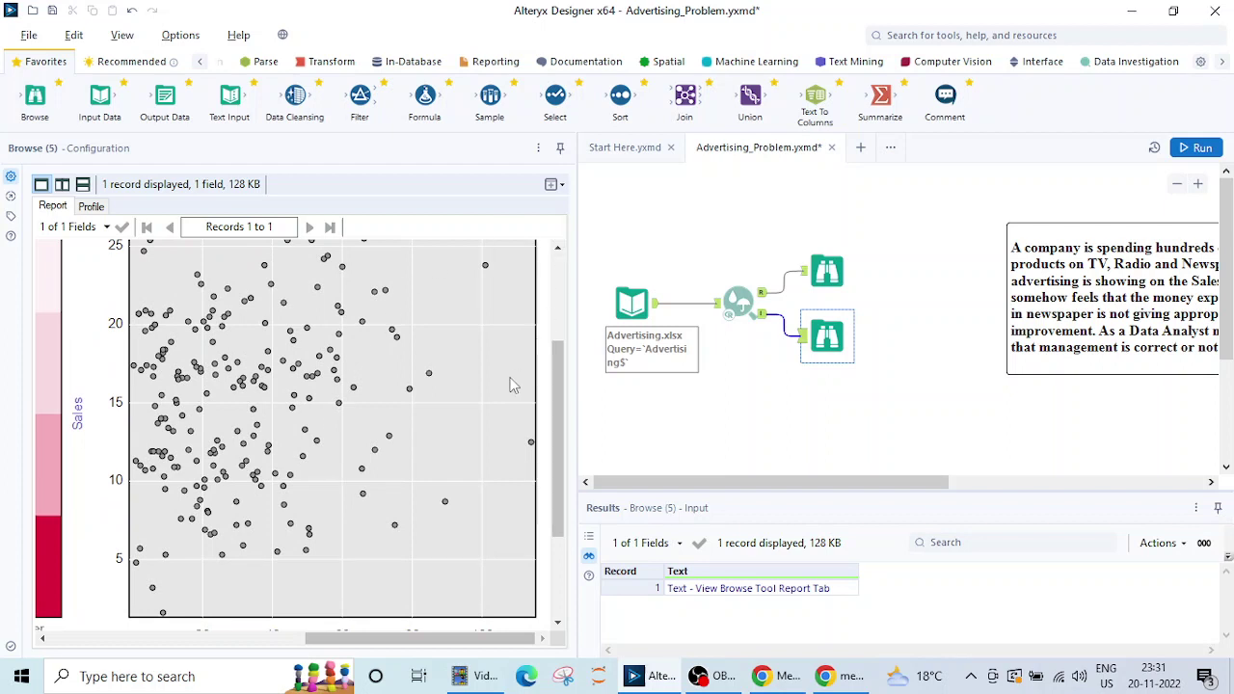
{"action": "left_click_drag", "start_coordinate": [560, 445], "coordinate": [561, 426]}
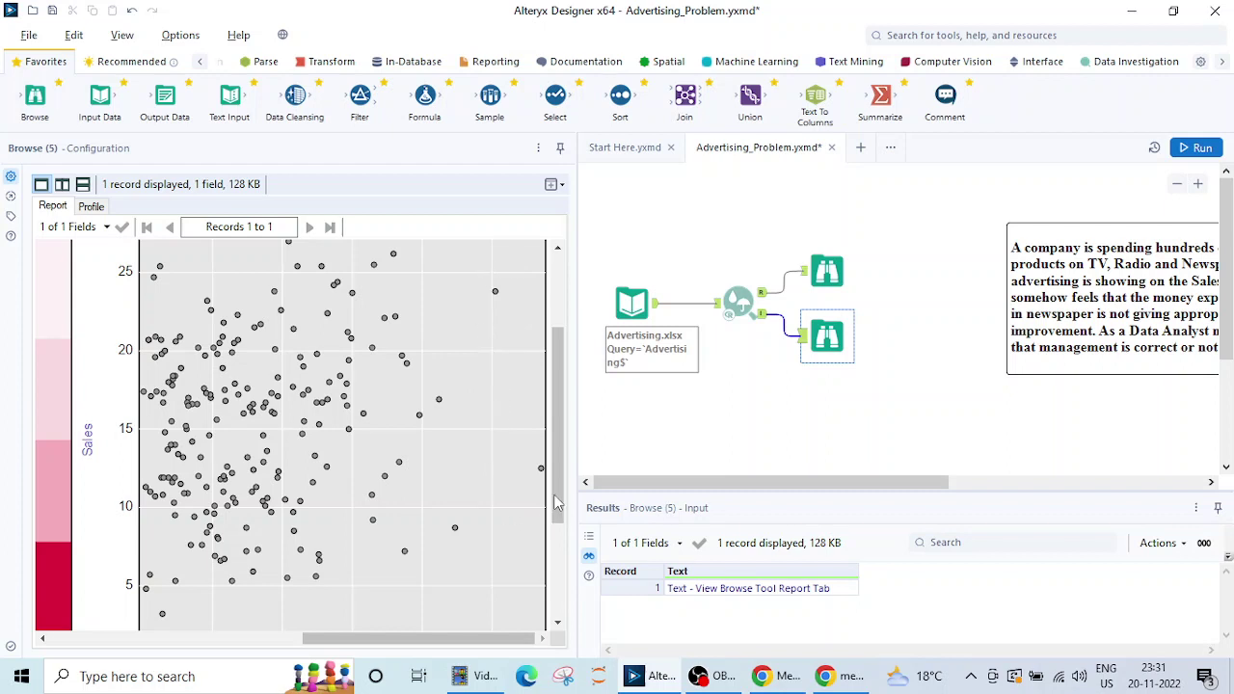
{"action": "scroll", "coordinate": [556, 502], "scroll_direction": "down", "scroll_amount": 3}
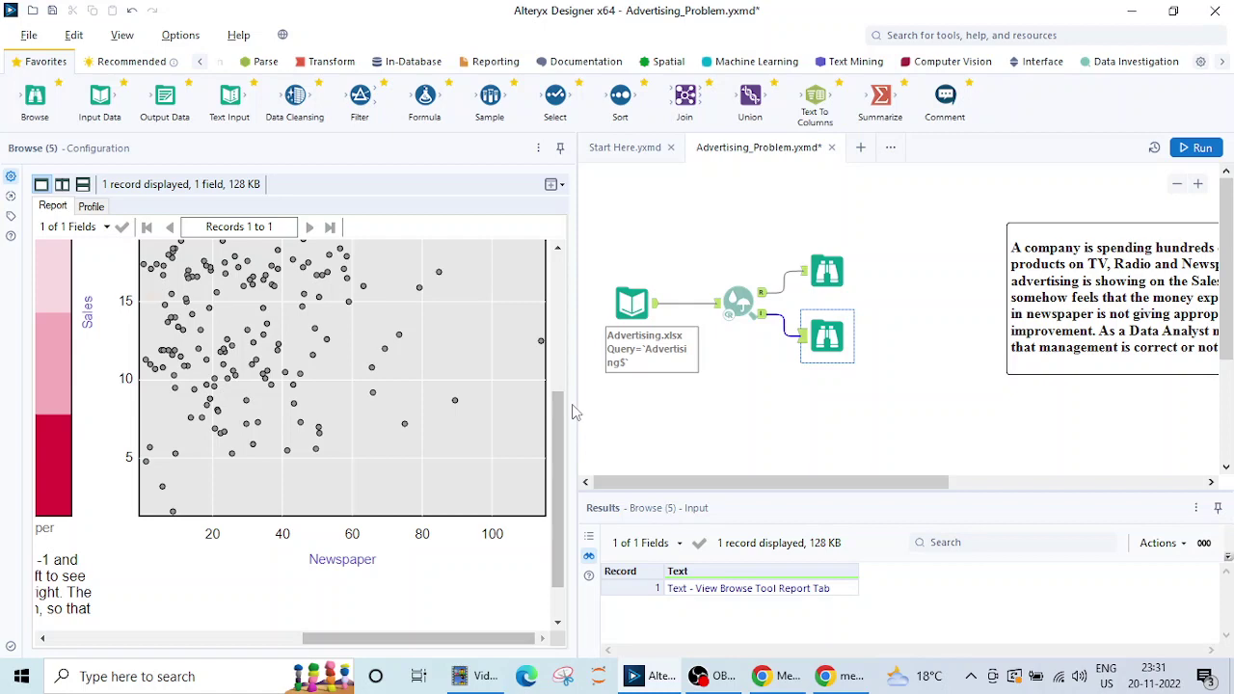
Show the upper Browse's Pearson report (TV 0.90121, Newspaper 0.15796) and narrow the pane
{"action": "left_click", "coordinate": [826, 270]}
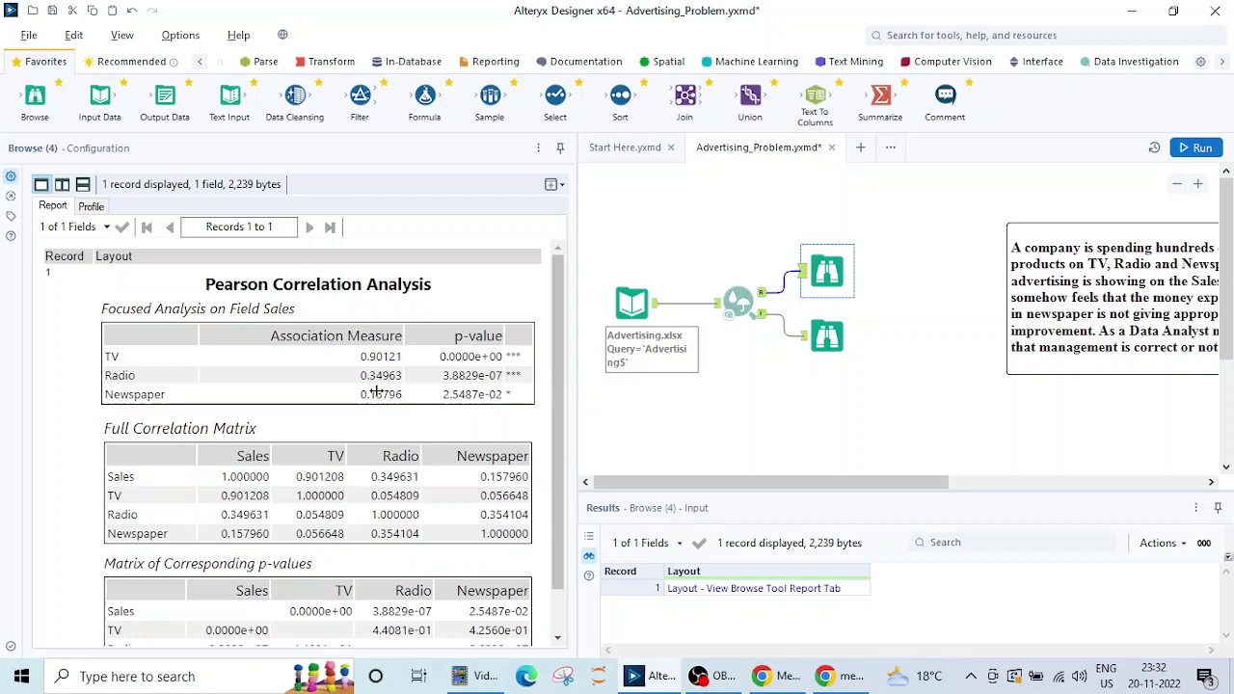
{"action": "left_click_drag", "start_coordinate": [577, 390], "coordinate": [276, 391]}
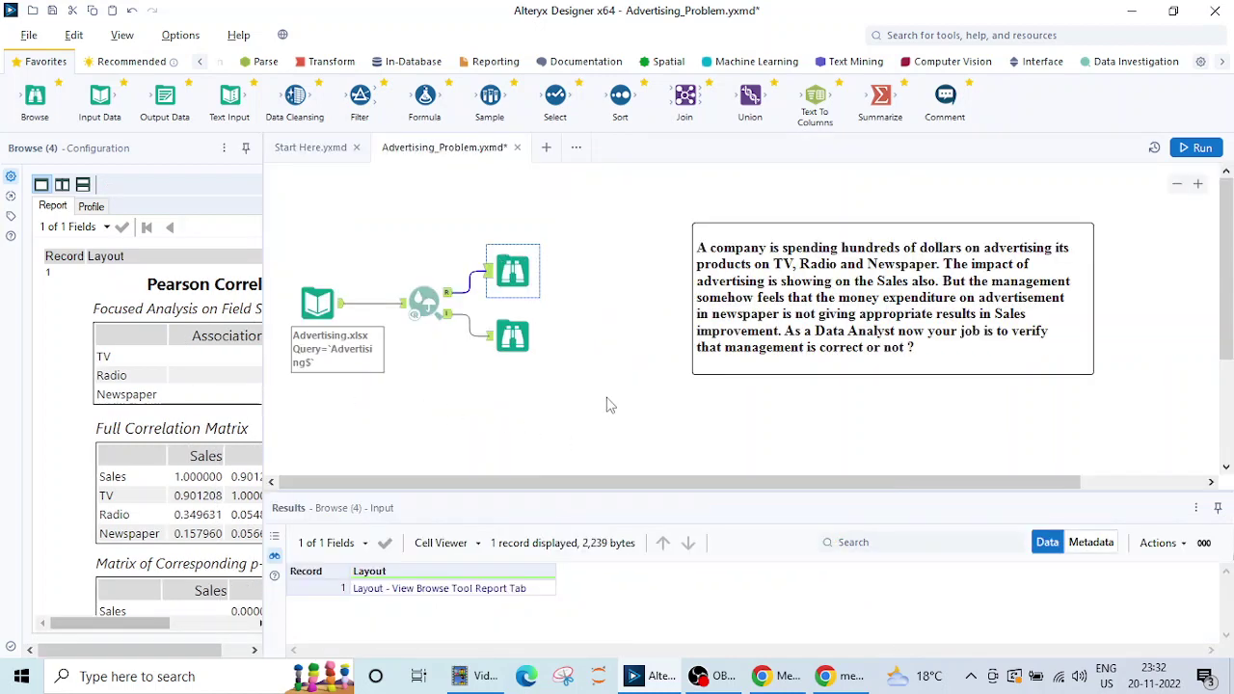
Add a Linear Regression tool from the Predictive category, fed by the Advertising input
{"action": "left_click", "coordinate": [1221, 62]}
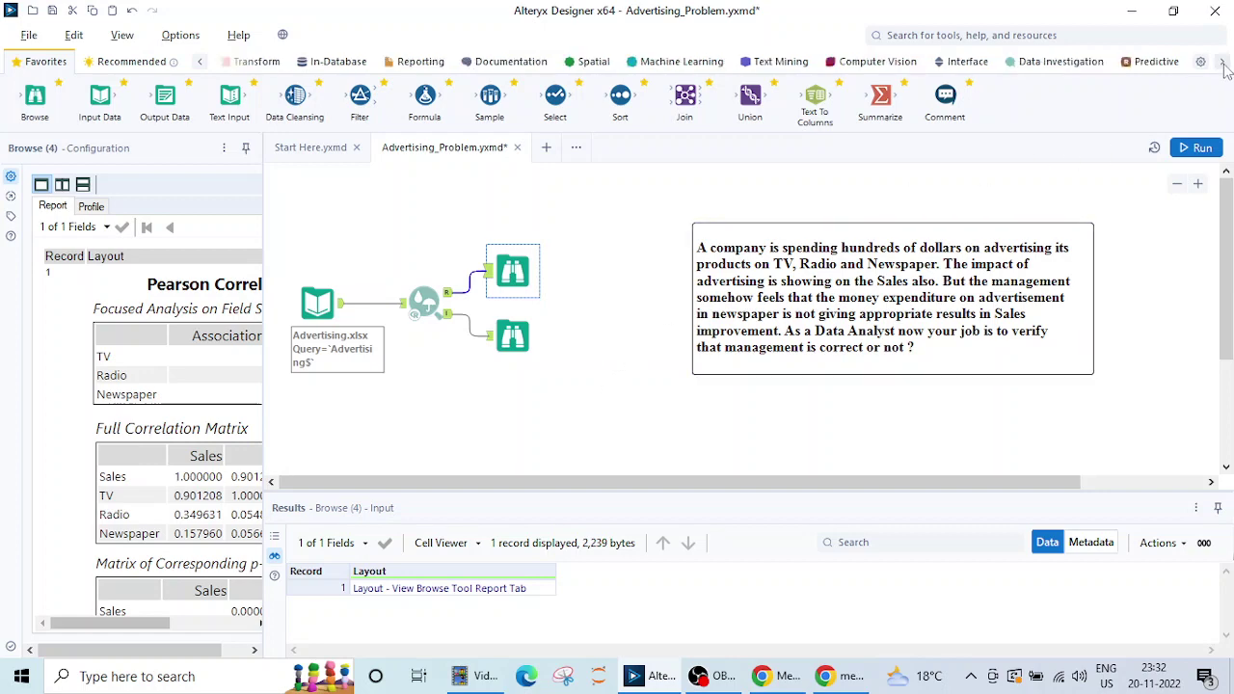
{"action": "left_click", "coordinate": [1151, 63]}
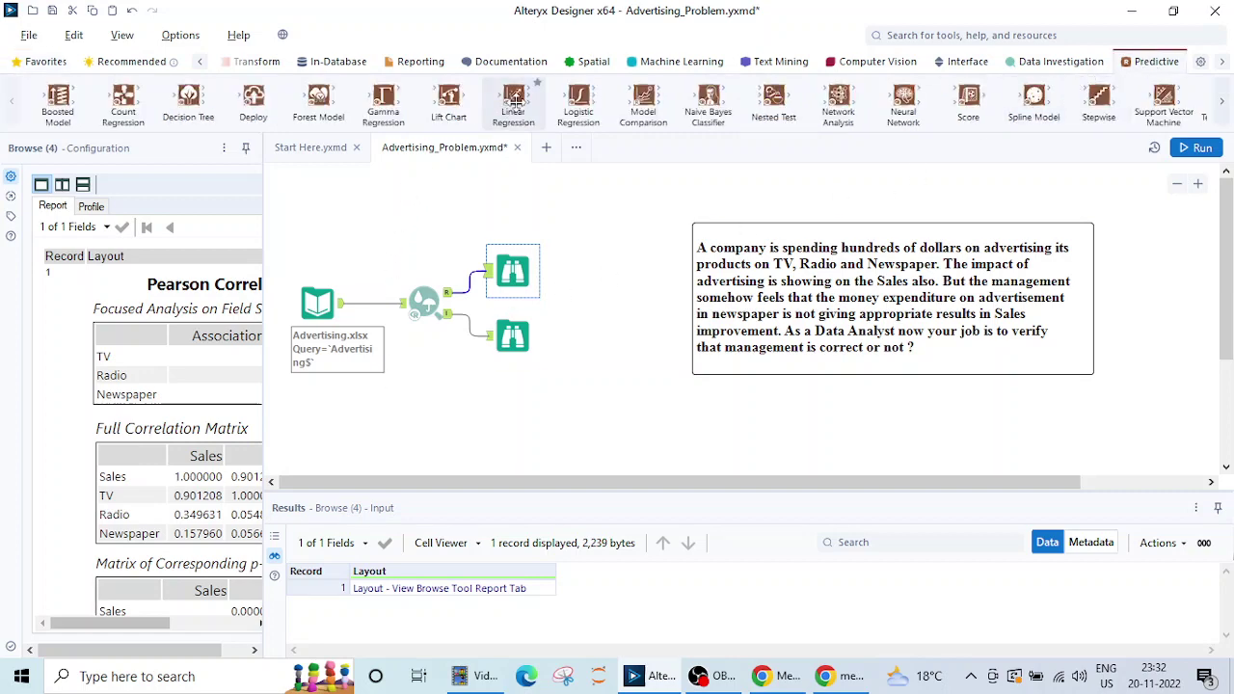
{"action": "left_click_drag", "start_coordinate": [514, 101], "coordinate": [366, 242]}
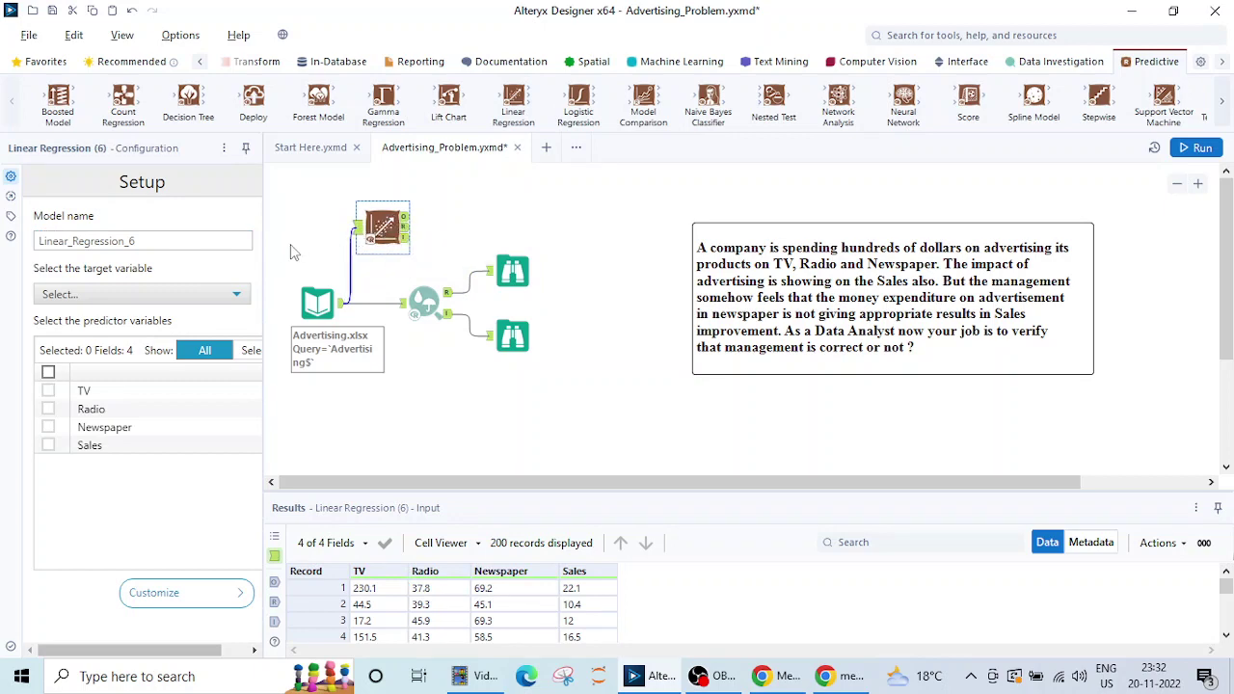
Name the model LR1 and set Sales as its target variable
{"action": "left_click_drag", "start_coordinate": [263, 244], "coordinate": [318, 242]}
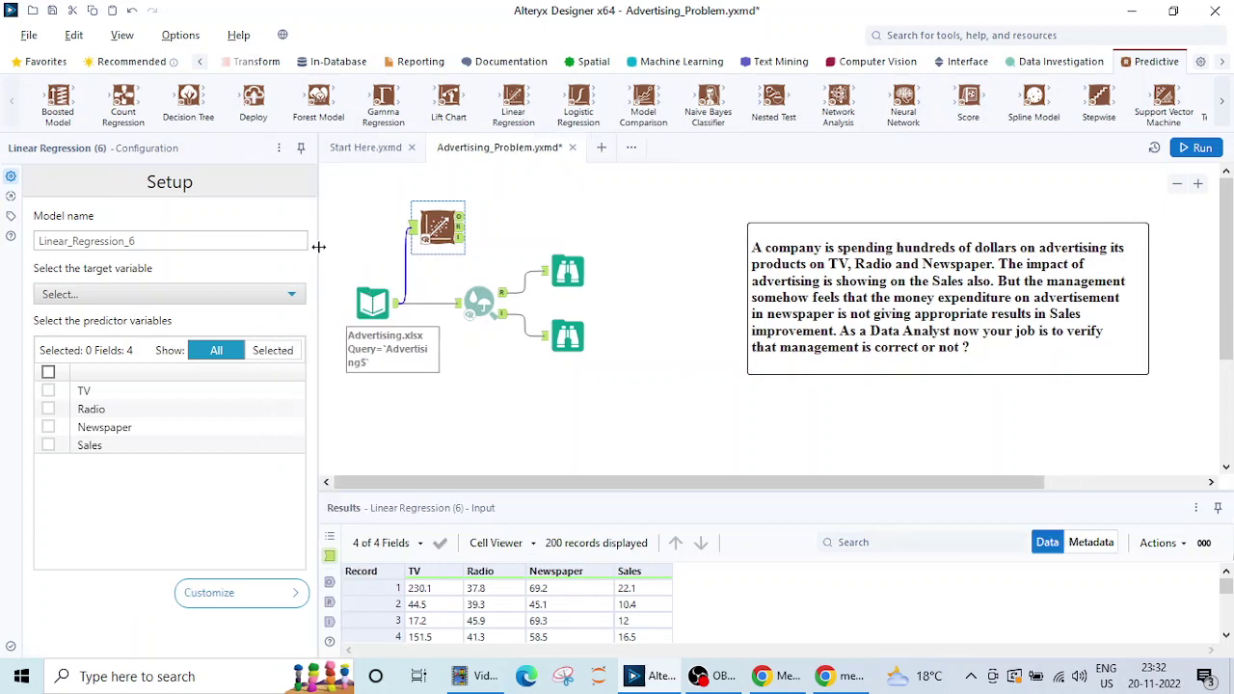
{"action": "left_click_drag", "start_coordinate": [141, 241], "coordinate": [29, 253]}
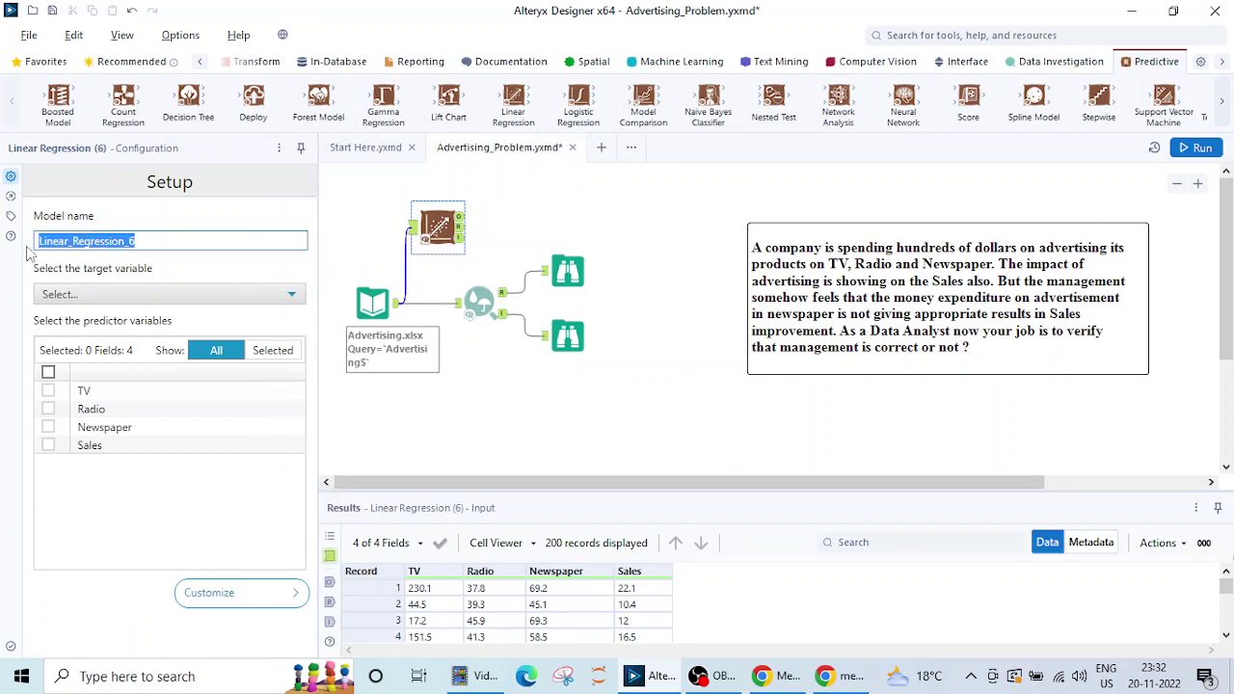
{"action": "type", "text": "LR1"}
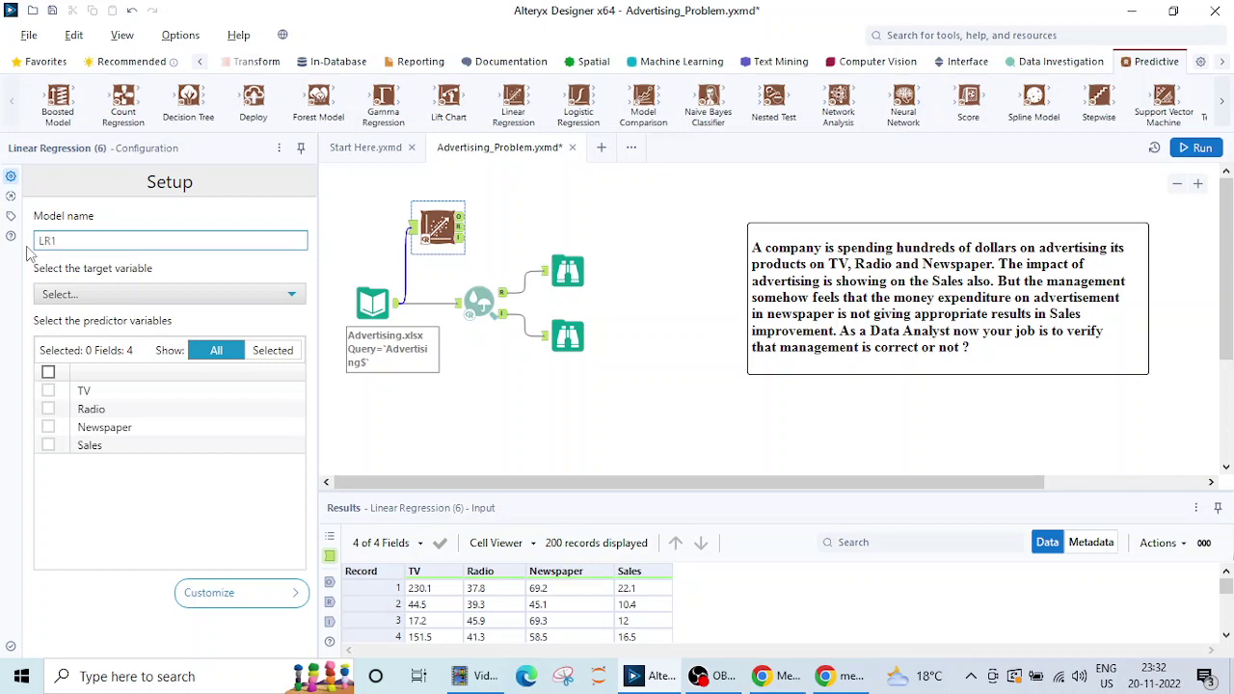
{"action": "left_click", "coordinate": [115, 294]}
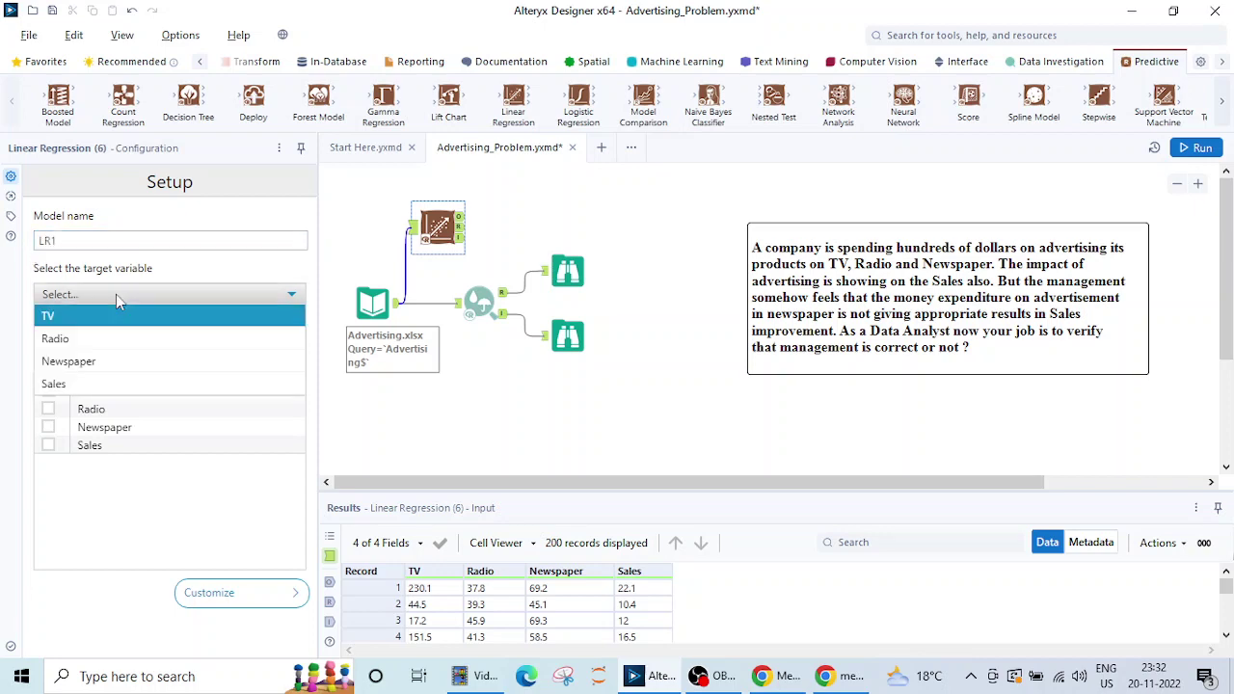
{"action": "left_click", "coordinate": [86, 393]}
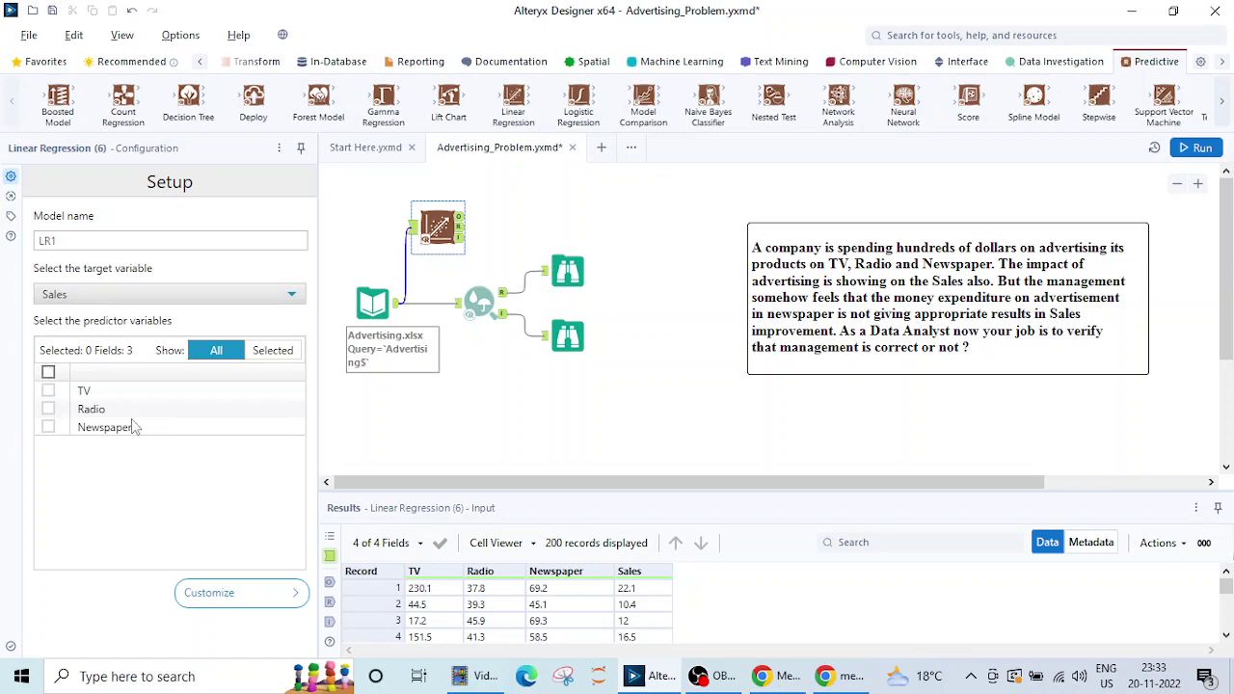
Add Newspaper as an LR1 predictor, then add a second Linear Regression tool named LR2
{"action": "left_click", "coordinate": [48, 372]}
{"action": "left_click_drag", "start_coordinate": [518, 100], "coordinate": [435, 411]}
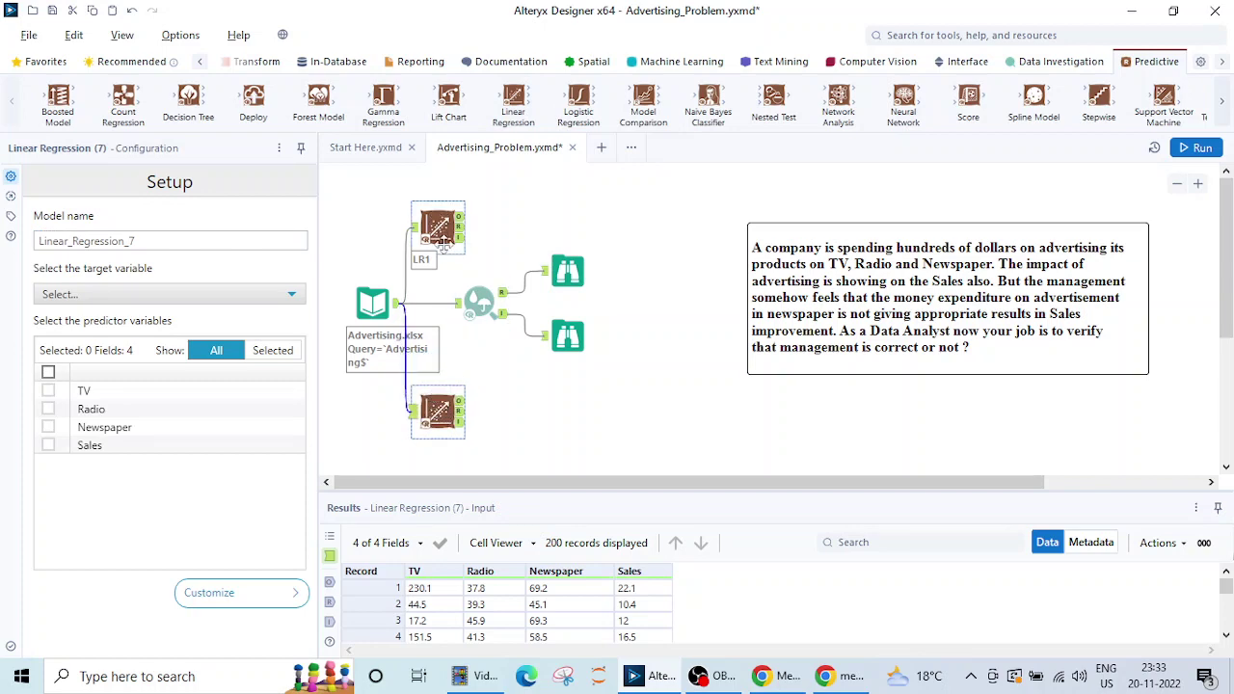
{"action": "left_click", "coordinate": [169, 241]}
{"action": "left_click_drag", "start_coordinate": [171, 242], "coordinate": [32, 249]}
{"action": "type", "text": "LR2"}
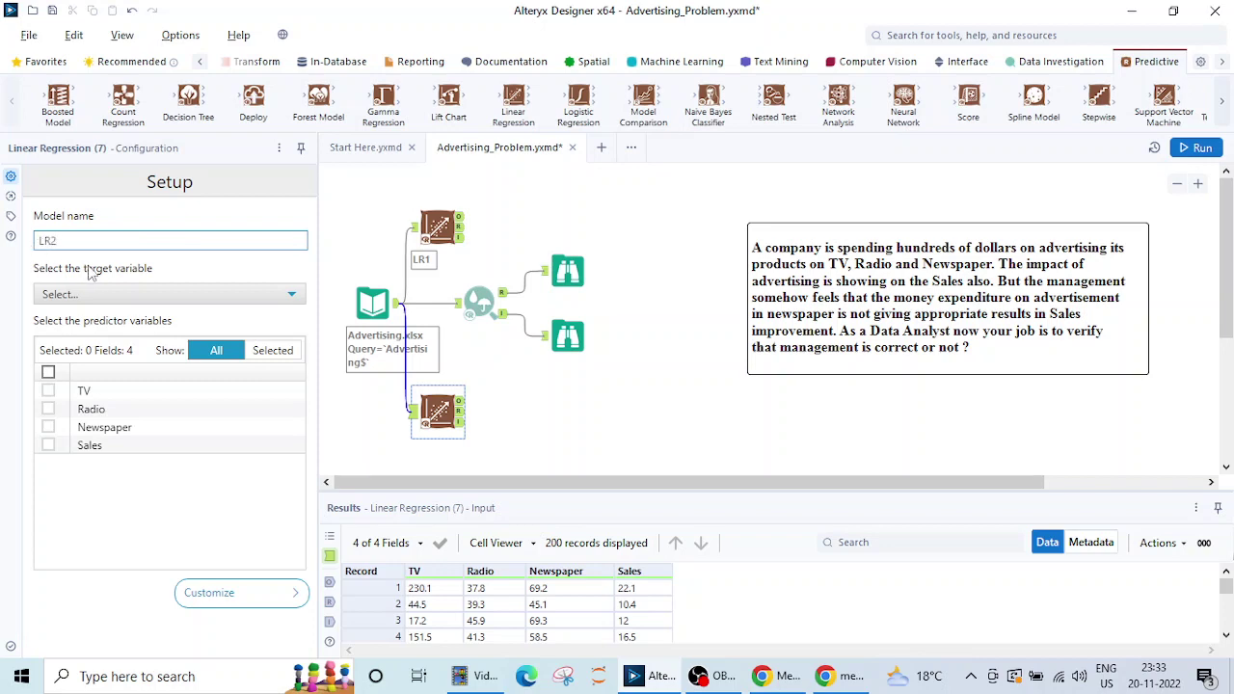
Set LR2's target to Sales with TV and Radio as predictors, and place it below LR1
{"action": "left_click", "coordinate": [105, 292]}
{"action": "left_click", "coordinate": [85, 389]}
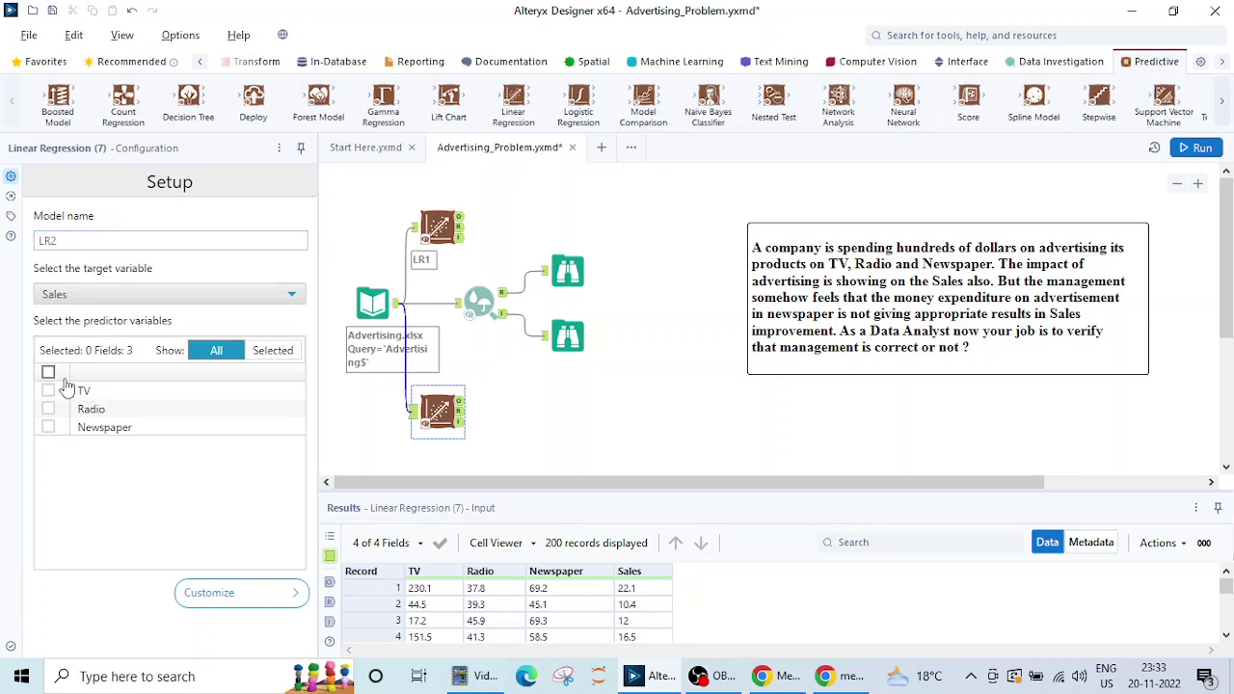
{"action": "left_click", "coordinate": [47, 390]}
{"action": "left_click", "coordinate": [48, 410]}
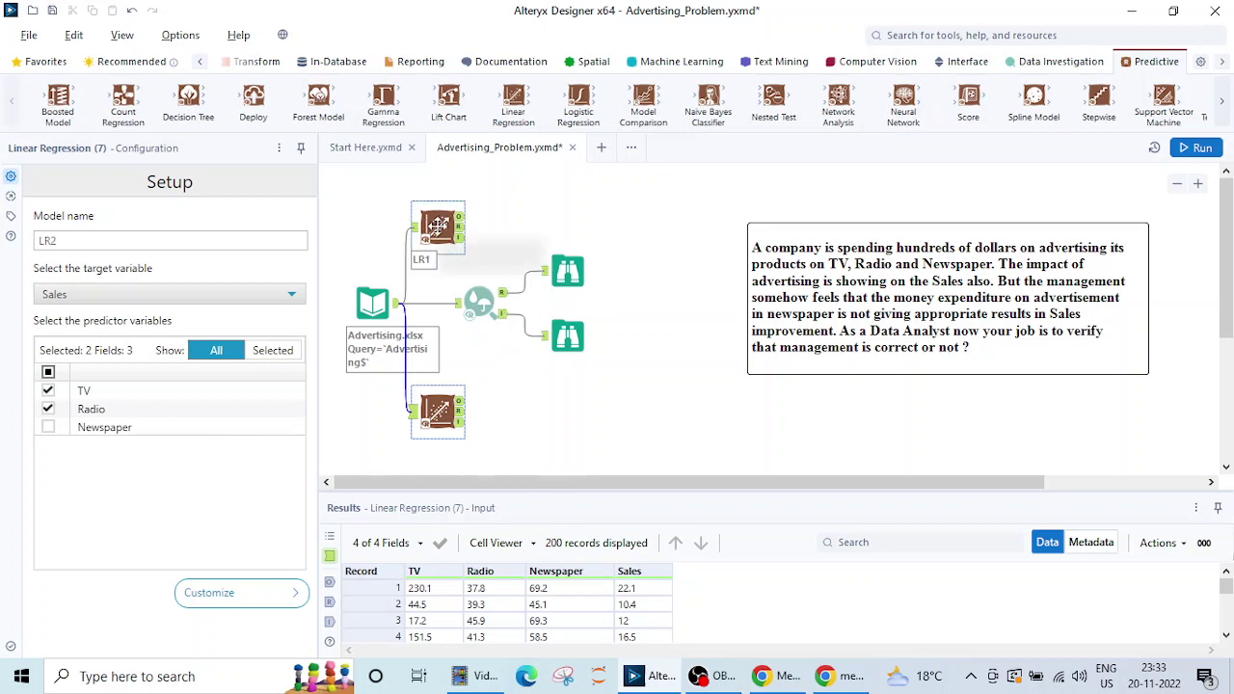
{"action": "left_click_drag", "start_coordinate": [439, 225], "coordinate": [459, 217]}
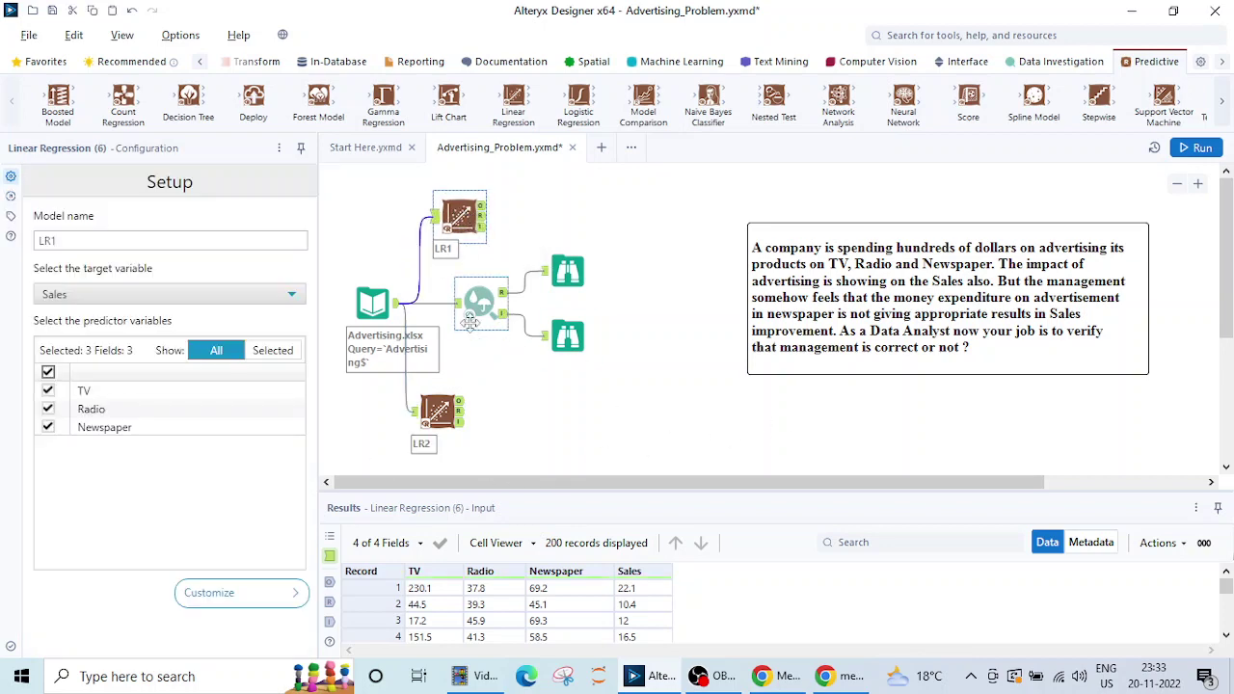
{"action": "left_click", "coordinate": [440, 411]}
{"action": "left_click_drag", "start_coordinate": [441, 411], "coordinate": [462, 409]}
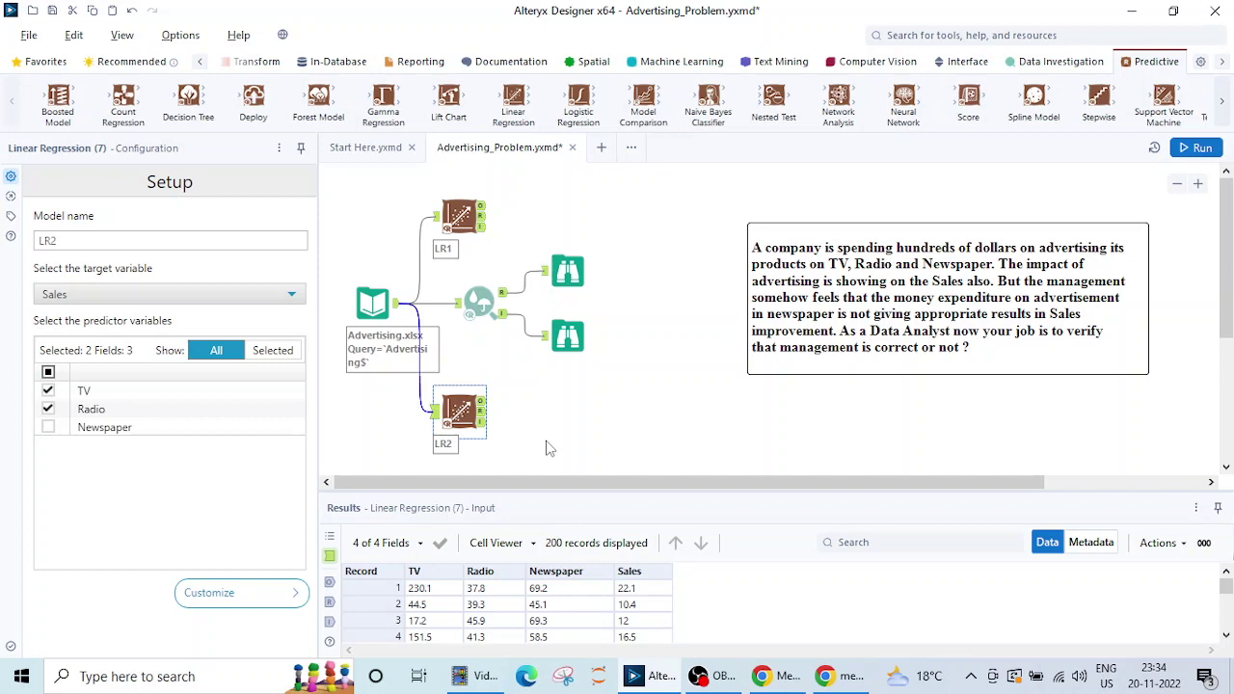
Attach Browse tools to the LR1 and LR2 outputs and run the workflow
{"action": "left_click", "coordinate": [45, 60]}
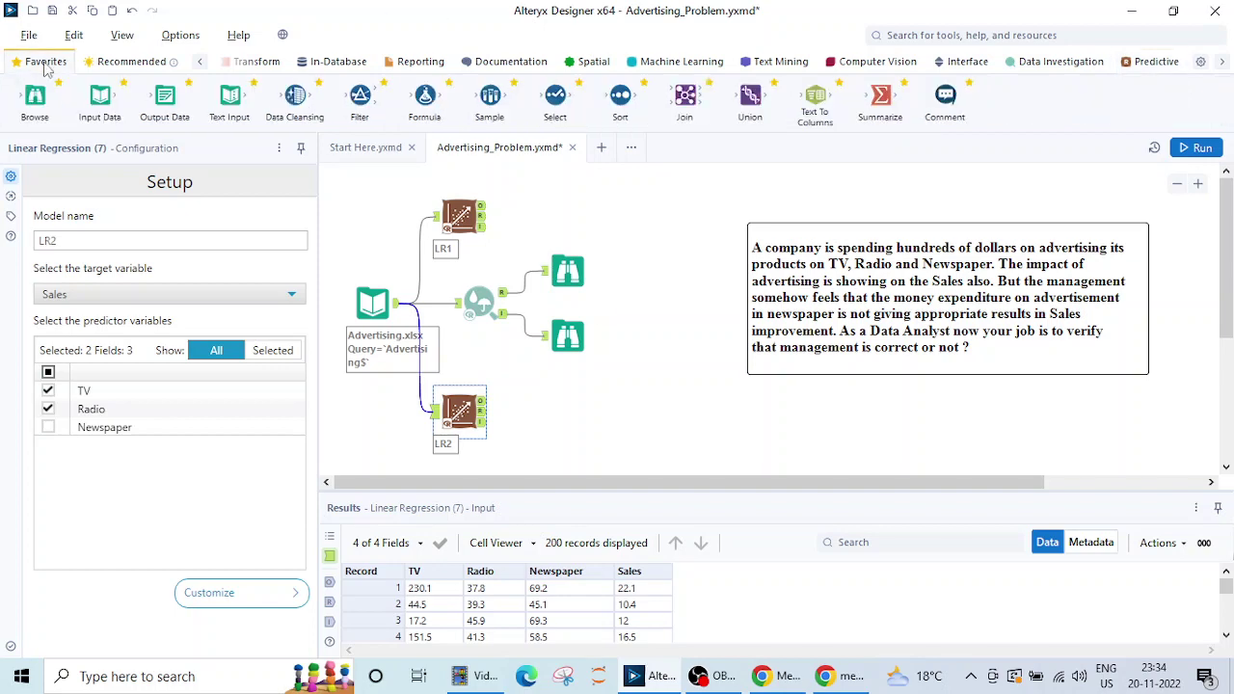
{"action": "left_click_drag", "start_coordinate": [34, 99], "coordinate": [568, 228]}
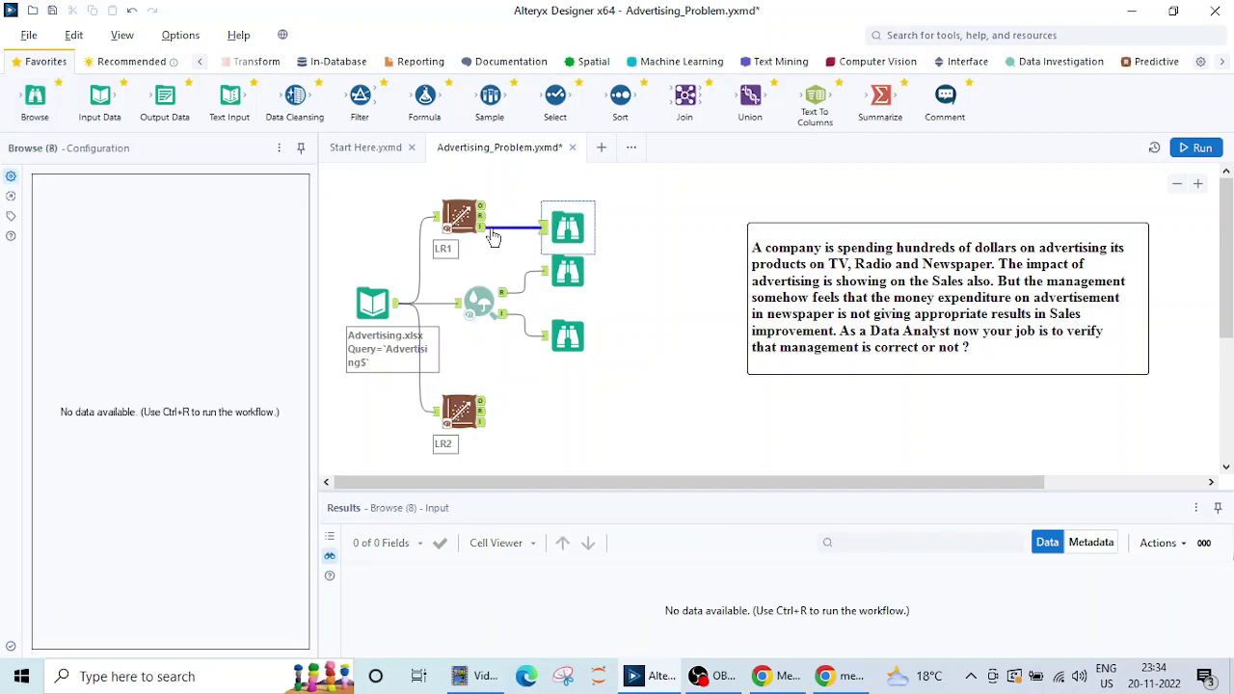
{"action": "left_click_drag", "start_coordinate": [35, 99], "coordinate": [564, 424]}
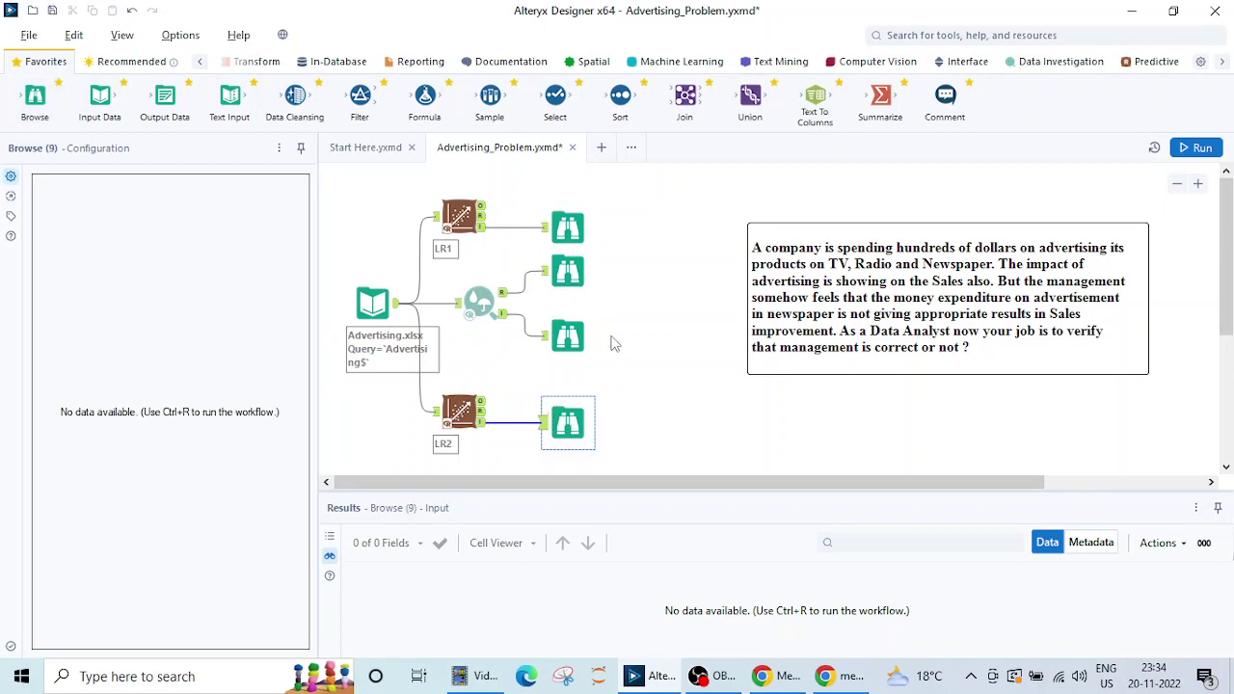
{"action": "left_click", "coordinate": [1200, 148]}
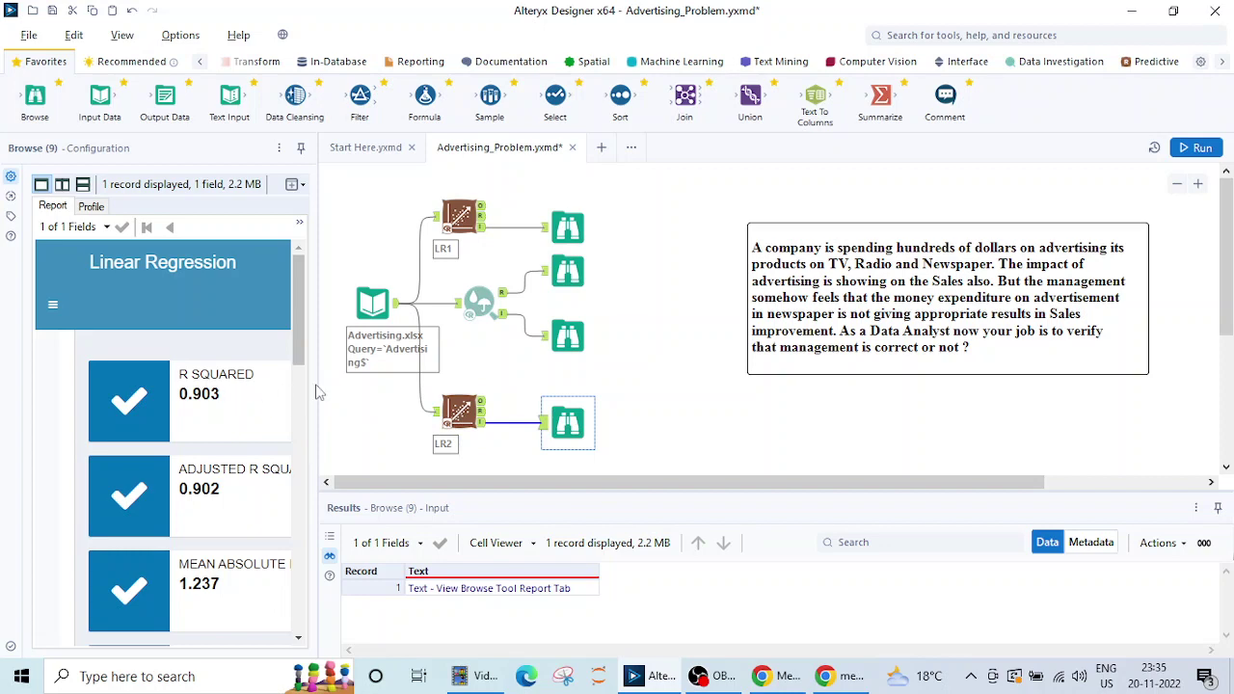
Widen the LR2 report to show MSE 2.706 and RMSE 1.645
{"action": "left_click_drag", "start_coordinate": [318, 383], "coordinate": [400, 472]}
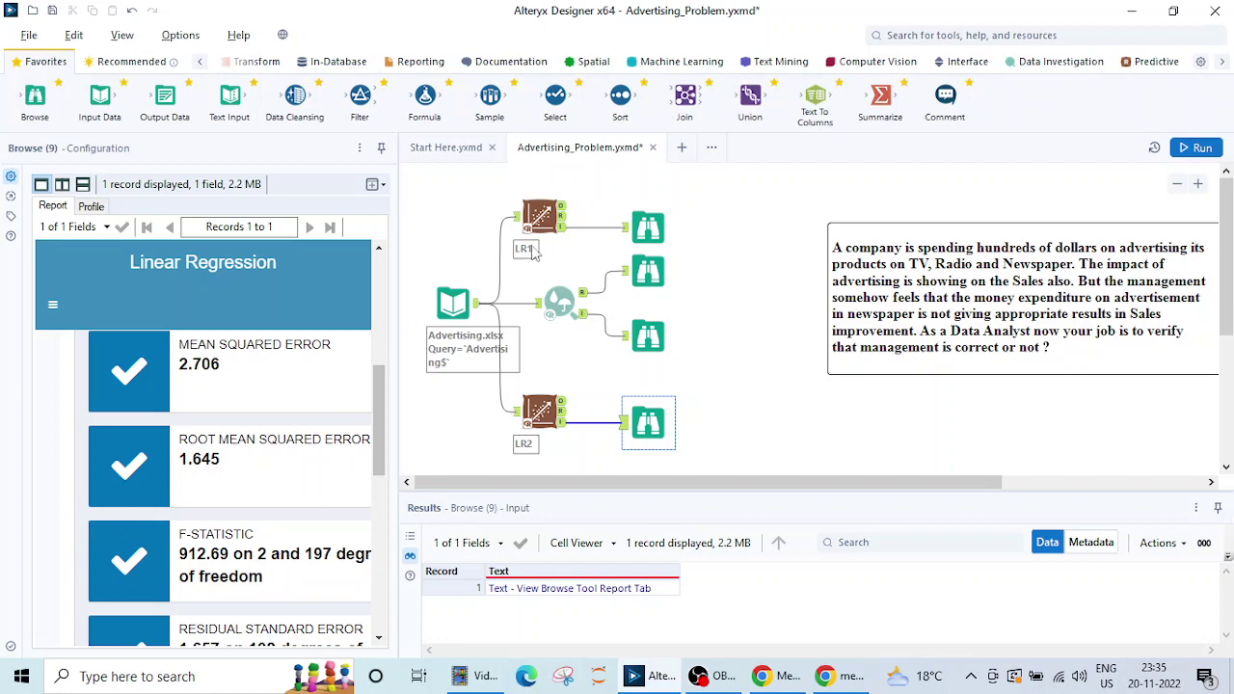
Open LR1's Browse report and show its RMSE of 1.645, matching LR2
{"action": "left_click", "coordinate": [651, 227]}
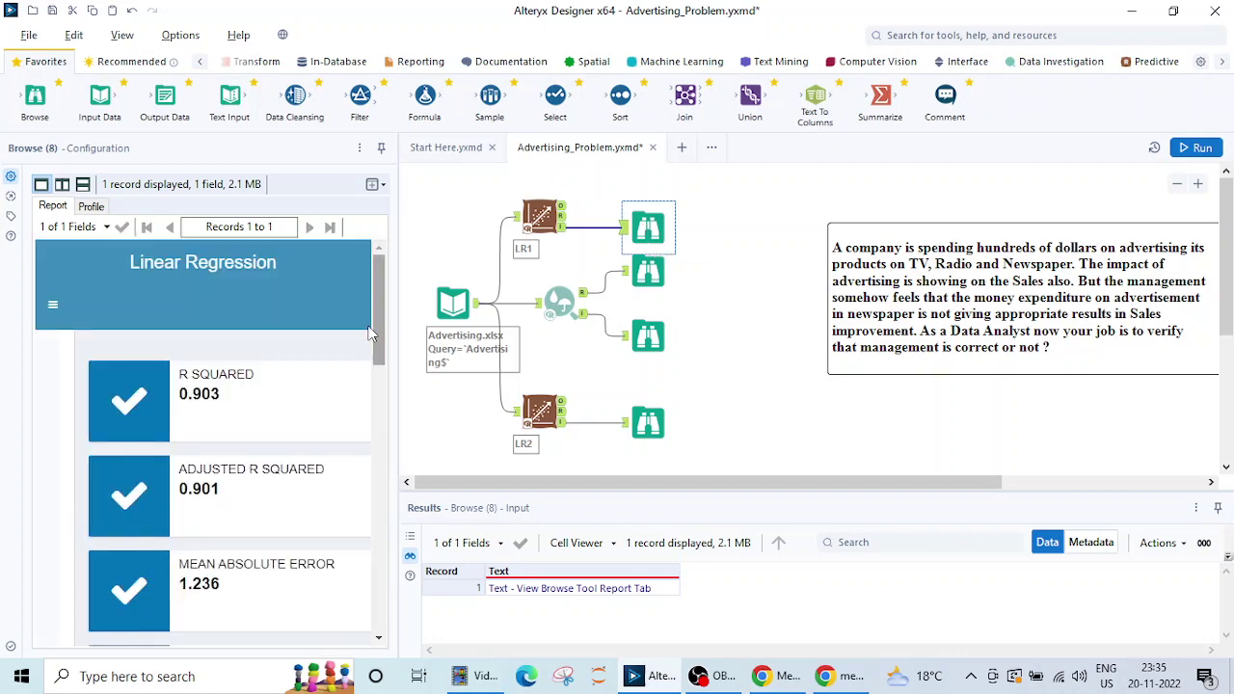
{"action": "left_click_drag", "start_coordinate": [380, 332], "coordinate": [395, 440]}
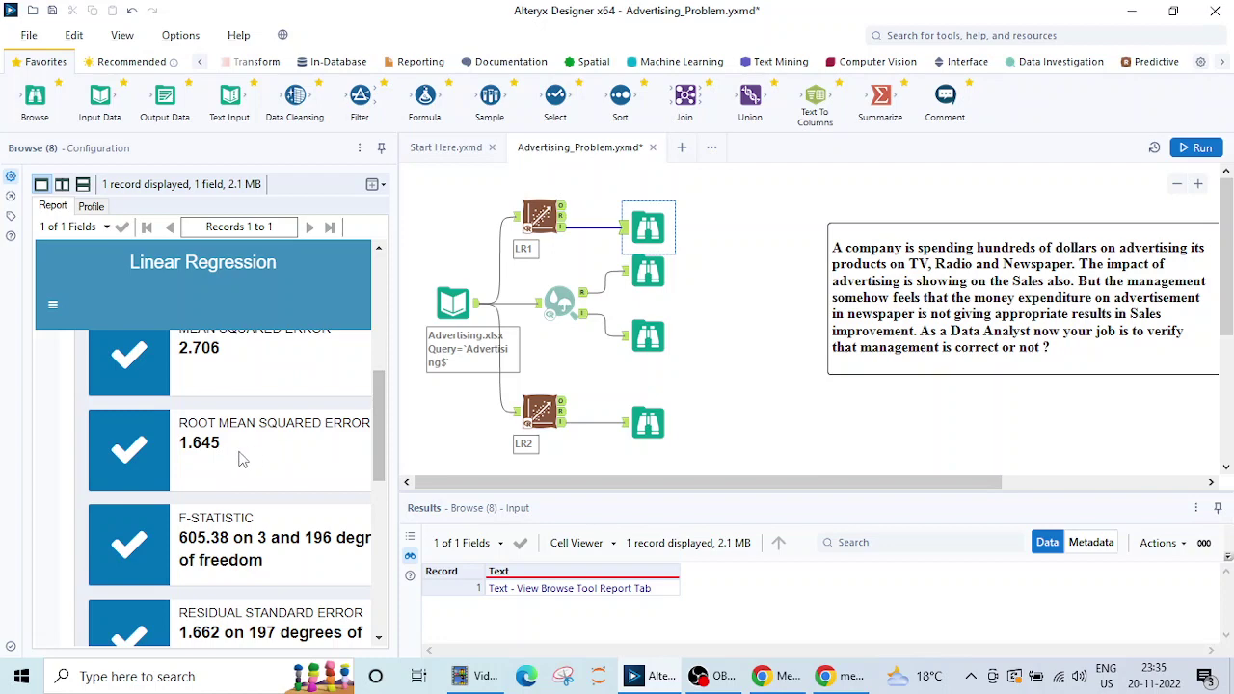